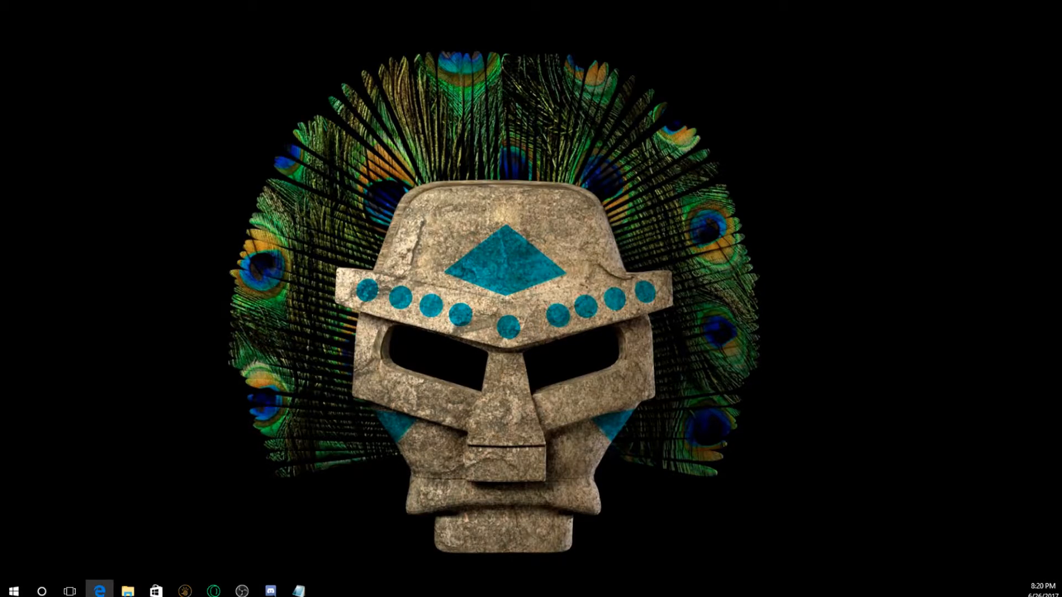
Launch the Edge browser maximized, go to mm.wildman-productions.org and open the site's Downloads page.
left_click(100, 590)
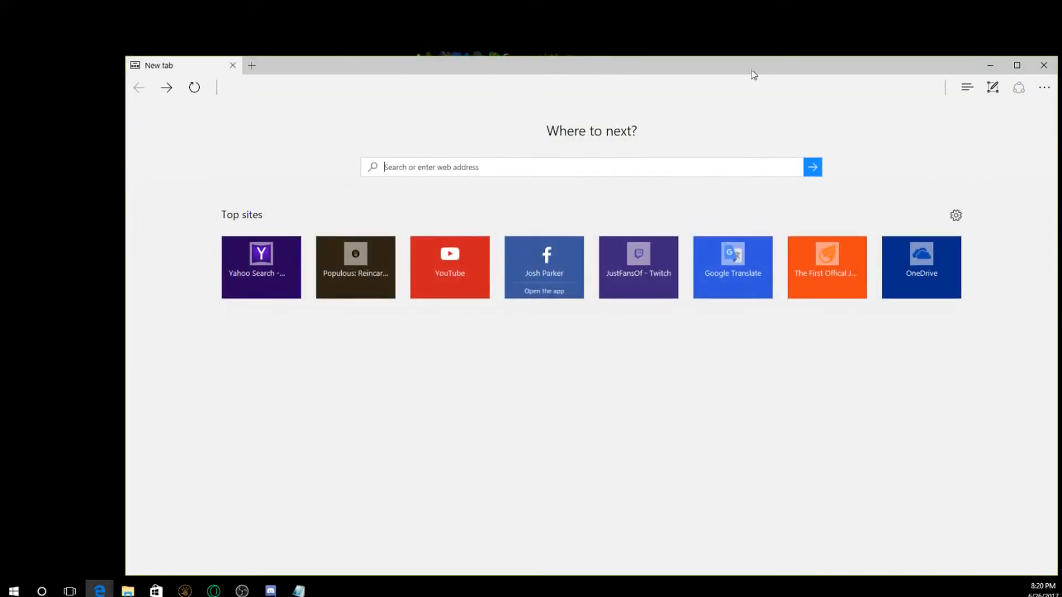
left_click(1016, 65)
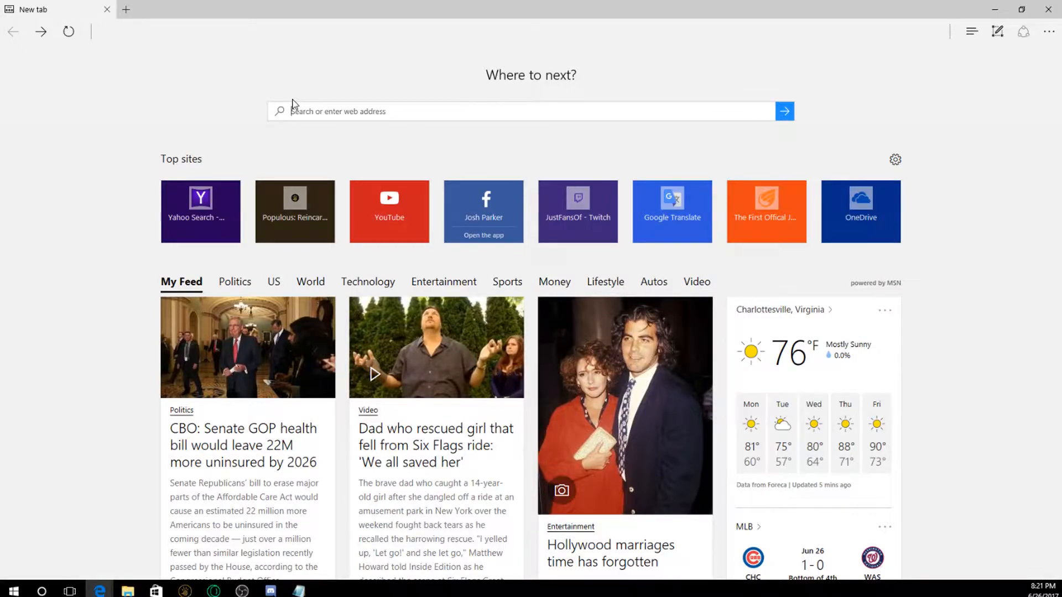
type("mm.wildman-productions.org/")
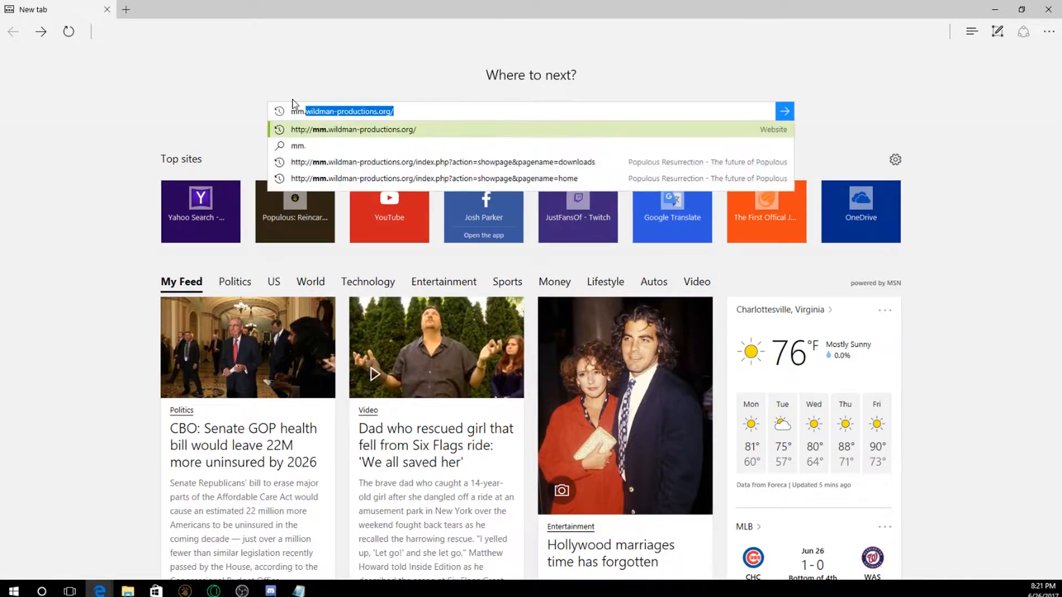
key("Return")
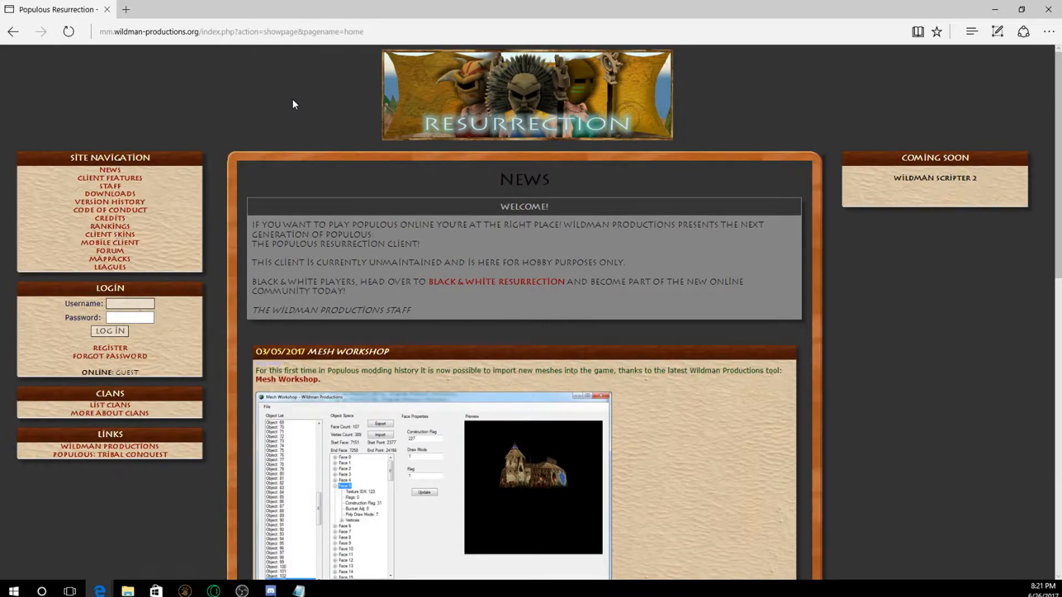
left_click(116, 195)
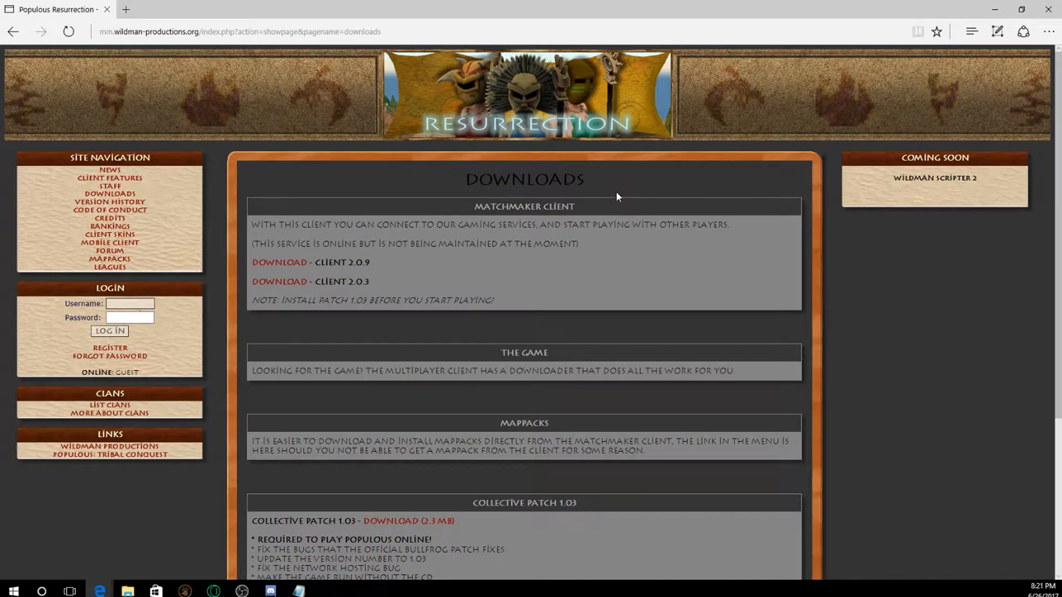
Download and save the Sprite Workshop 1.3.6 archive listed among the editors.
scroll(615, 192, "down", 4)
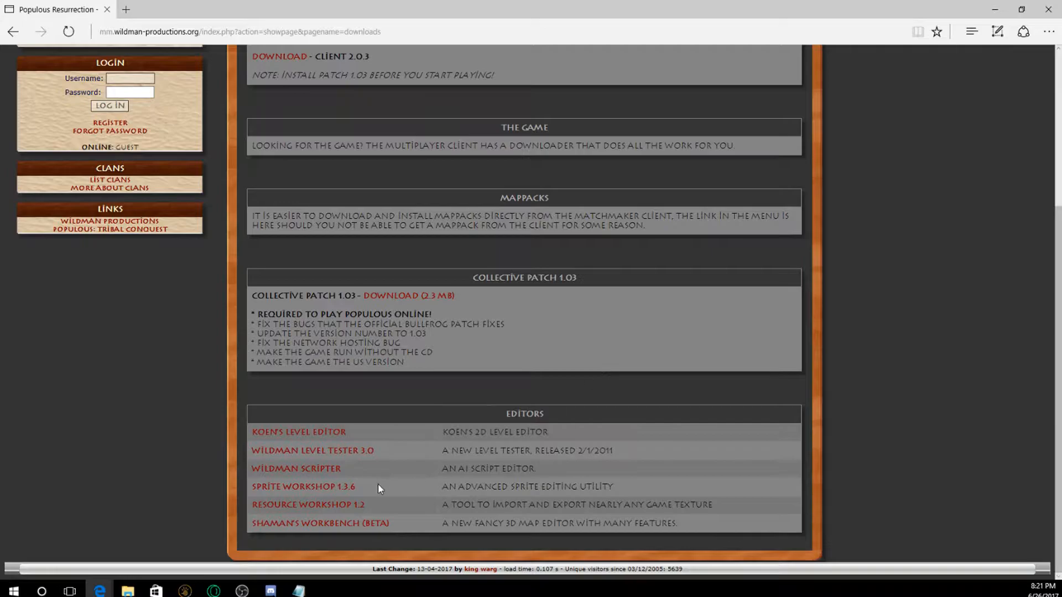
scroll(332, 492, "up", 4)
scroll(338, 303, "down", 4)
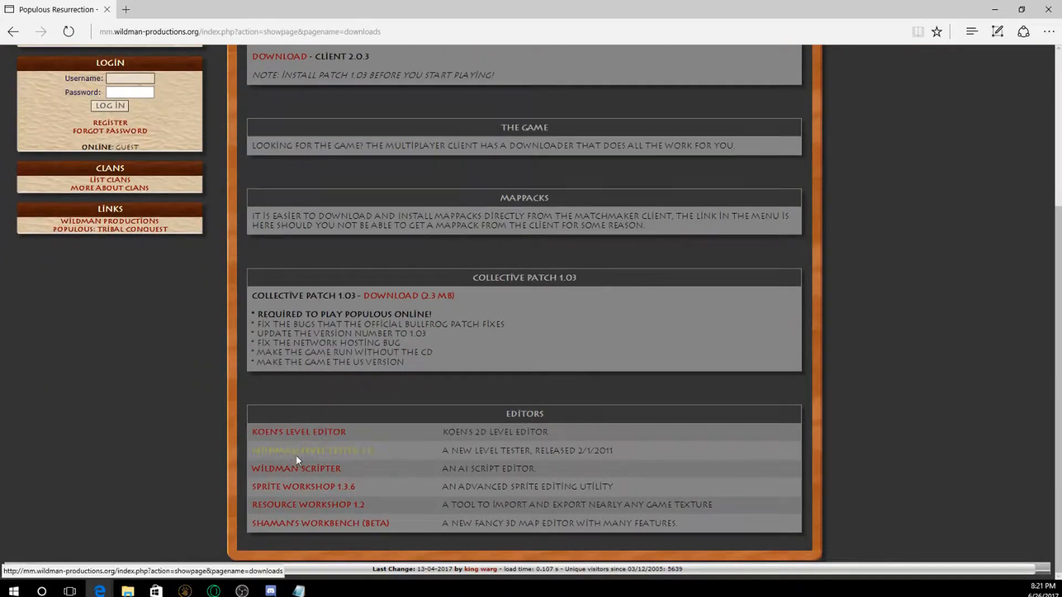
left_click(298, 490)
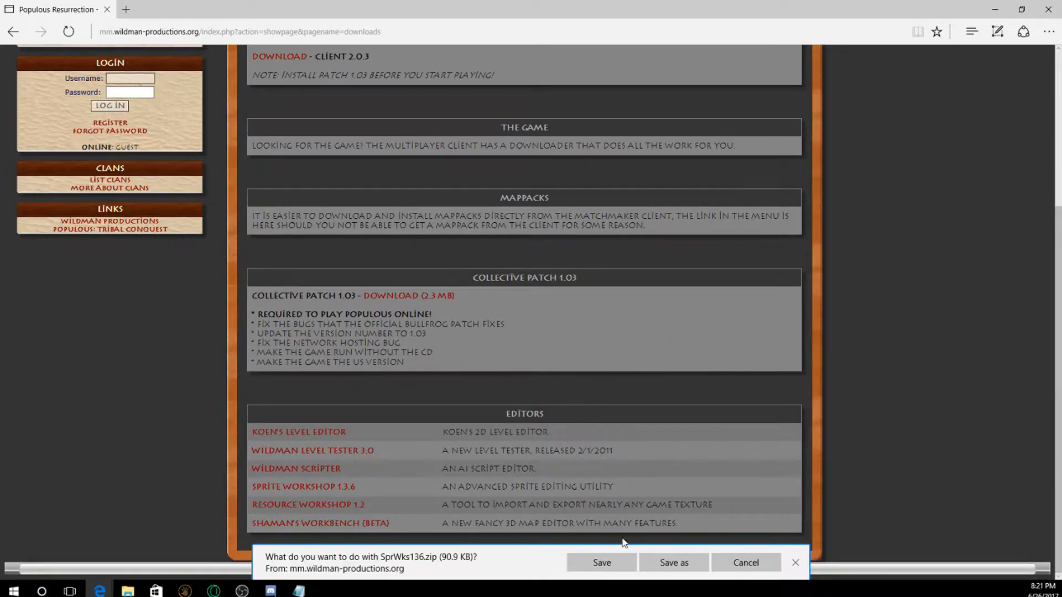
left_click(602, 571)
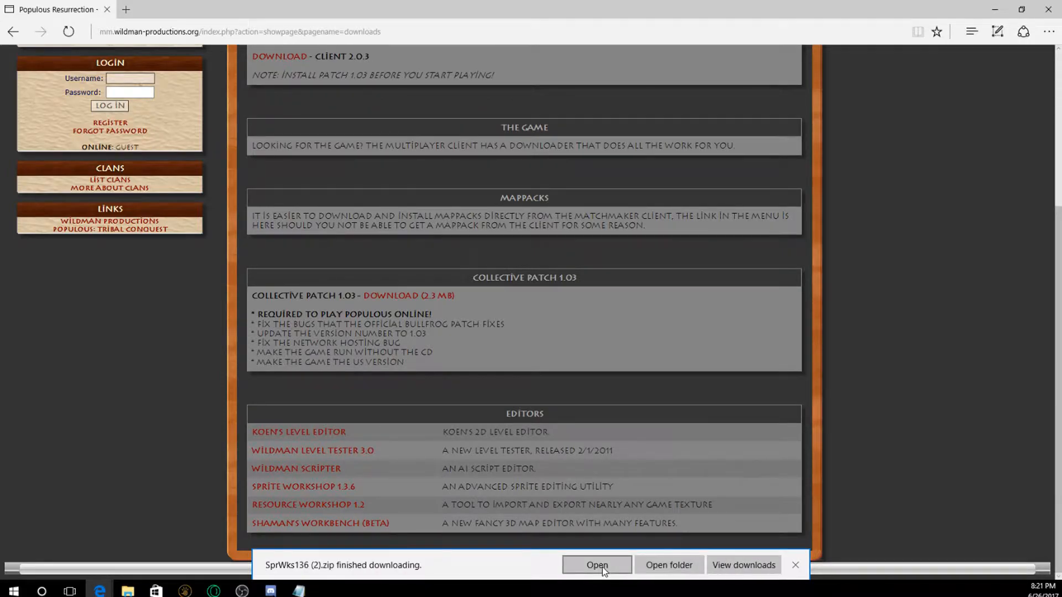
Open the downloaded archive, extract pal.dat and SprWorkshop.exe to the default Downloads subfolder, and close the archive window.
left_click(598, 566)
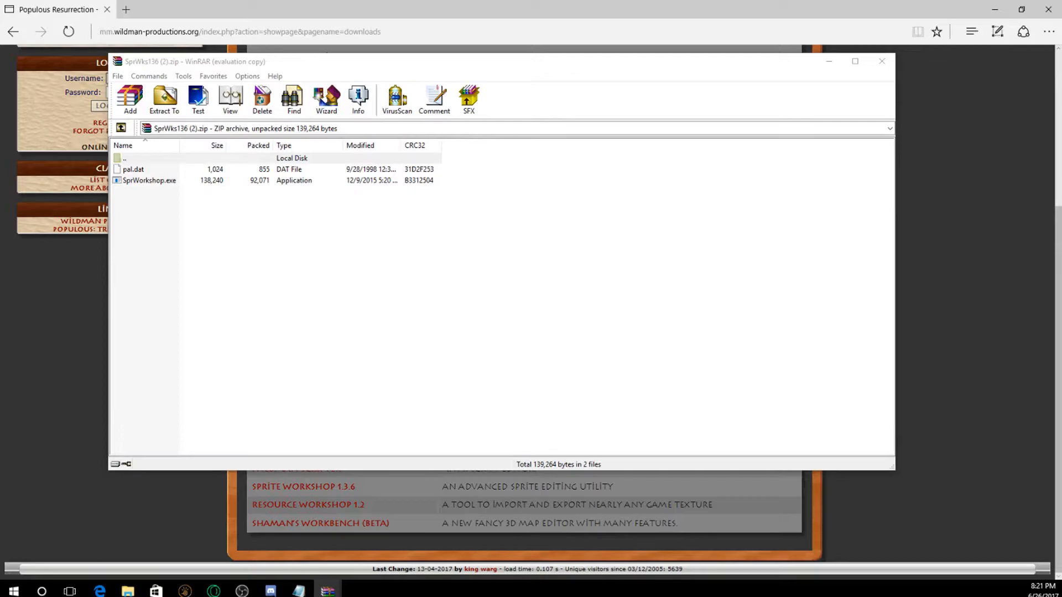
left_click_drag(206, 254, 123, 170)
left_click(163, 101)
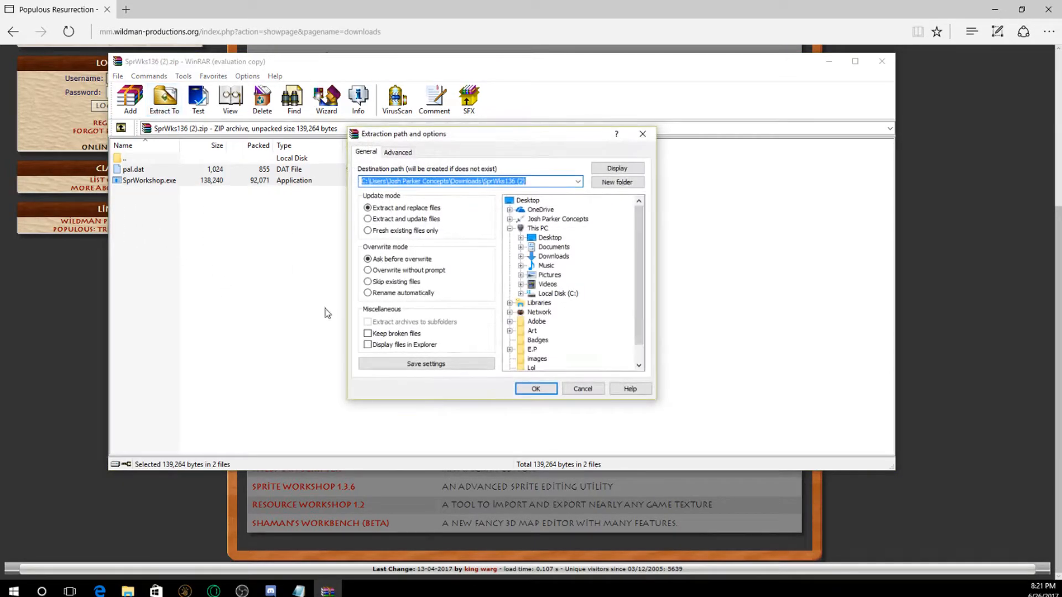
left_click(536, 388)
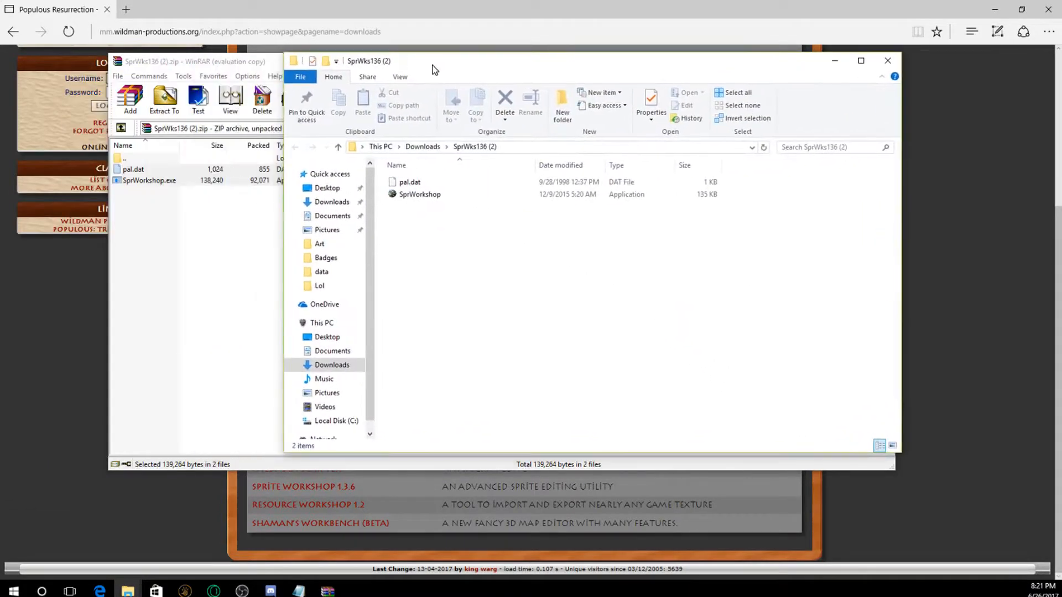
left_click_drag(280, 67, 208, 173)
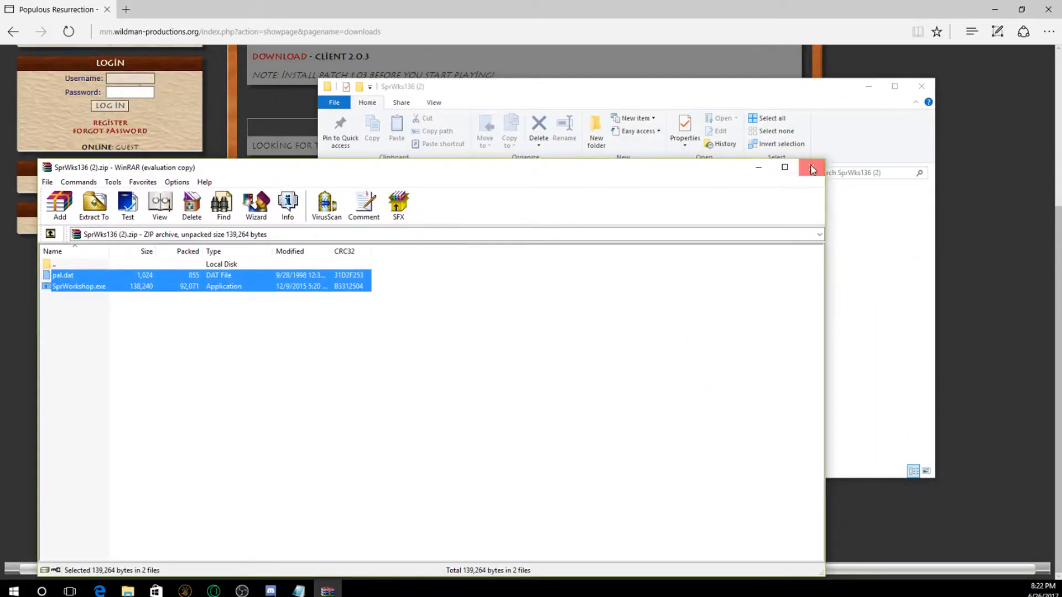
left_click(812, 167)
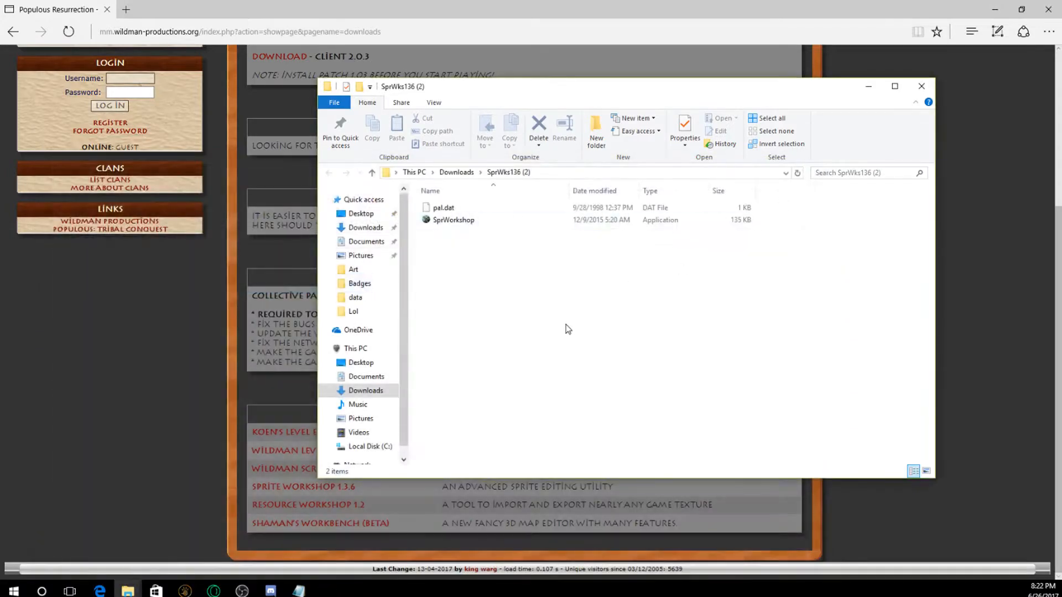
Run the extracted SprWorkshop application as administrator and reposition its window.
left_click(452, 224)
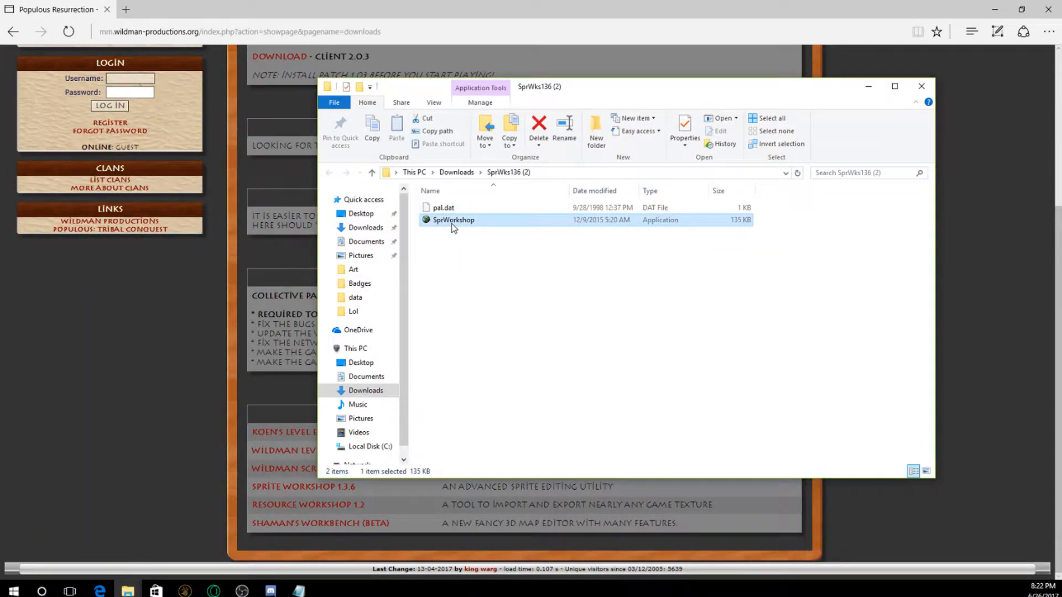
right_click(451, 224)
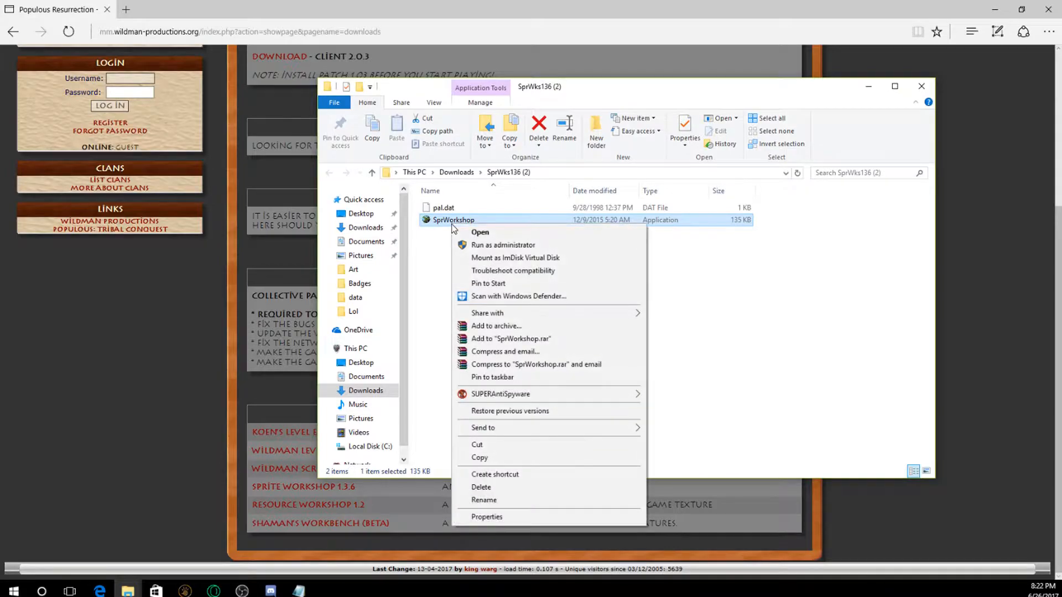
left_click(475, 244)
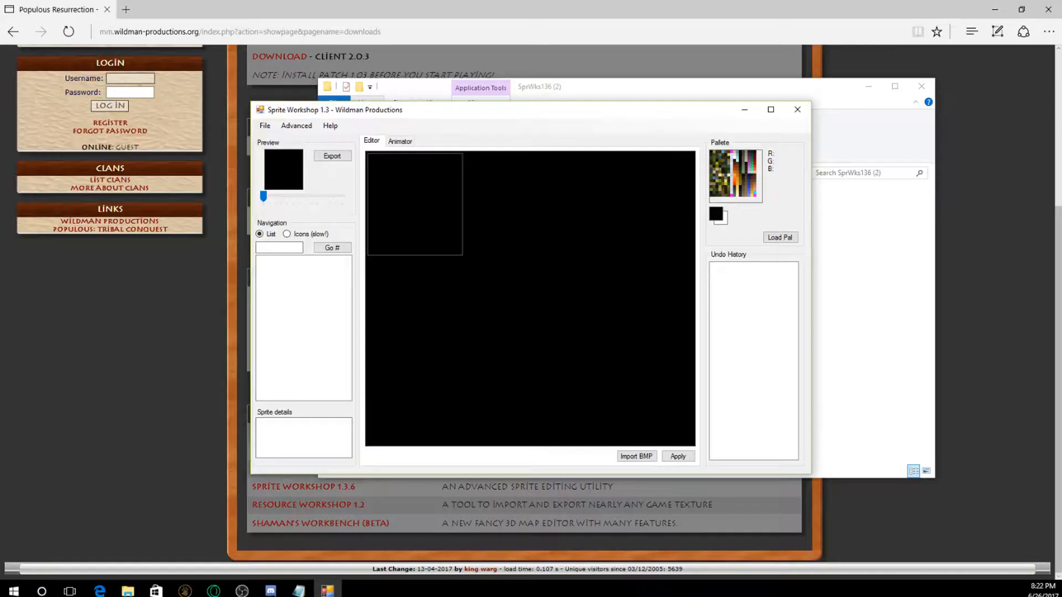
left_click_drag(422, 114, 411, 139)
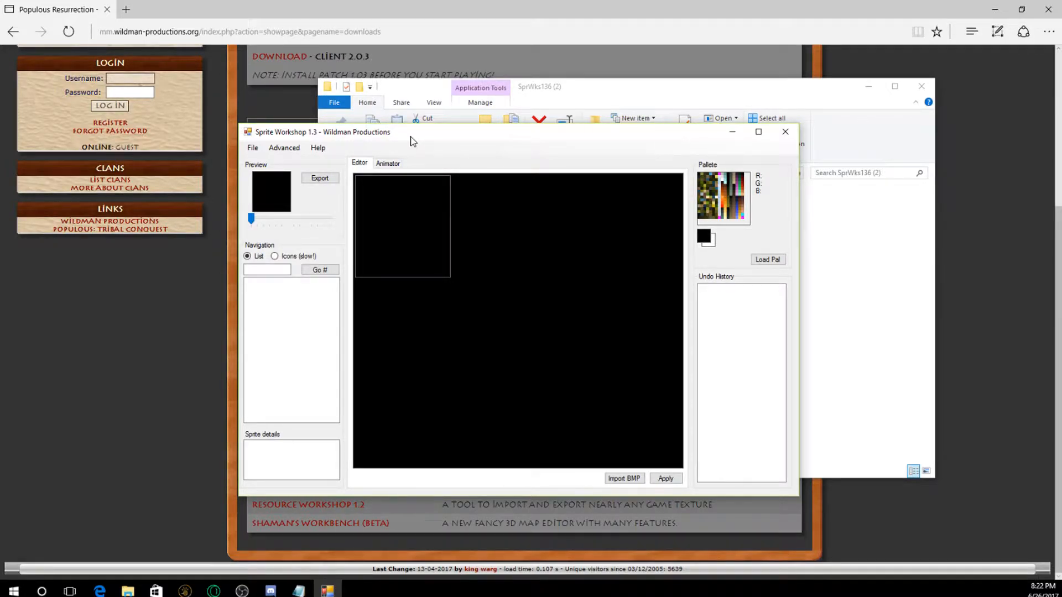
Bring up the dialog for opening a sprite file in the Populous data folder and look through its DAT files.
left_click(251, 151)
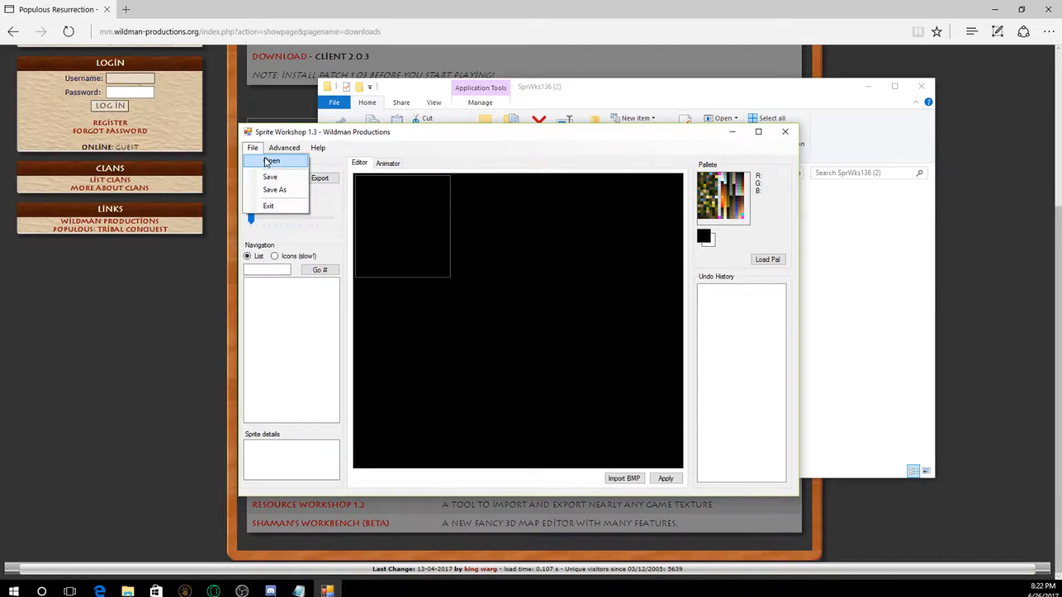
left_click(266, 162)
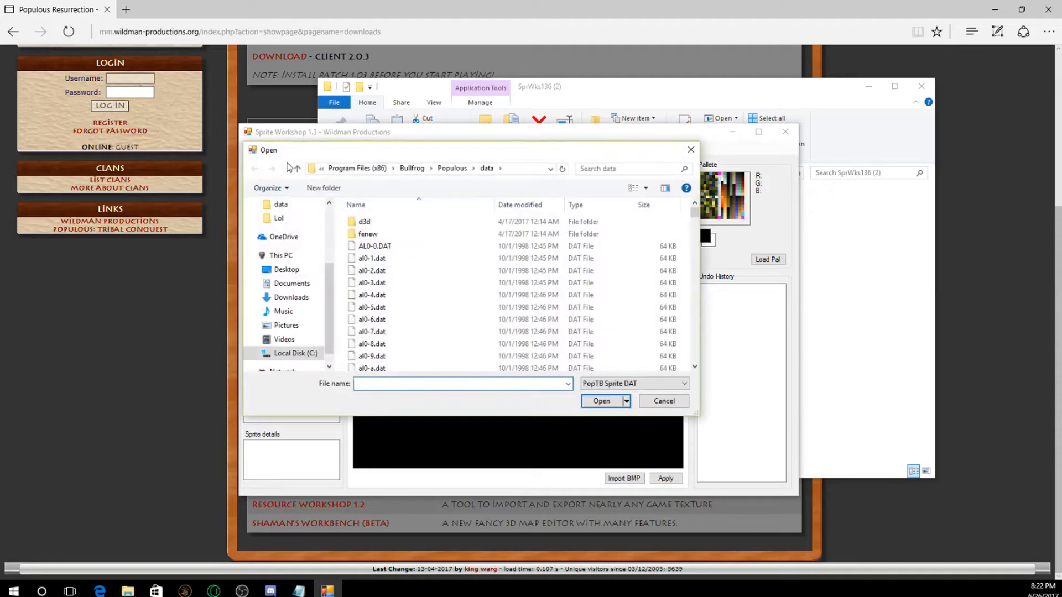
scroll(433, 306, "down", 5)
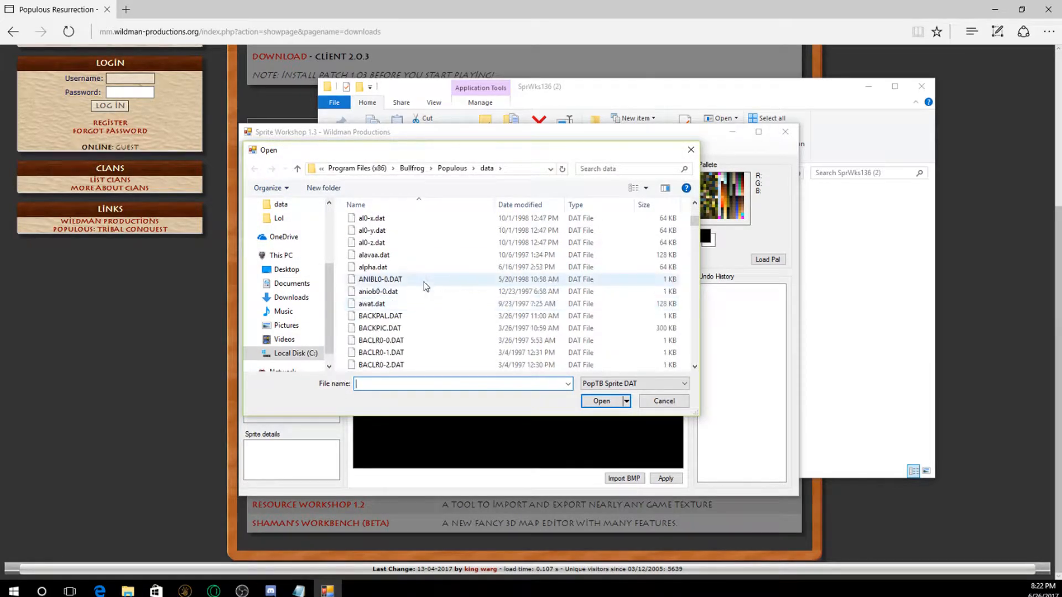
Switch to the Notepad notes, review which data files hold the followers and the spell panel, and minimize them.
key("alt+Tab")
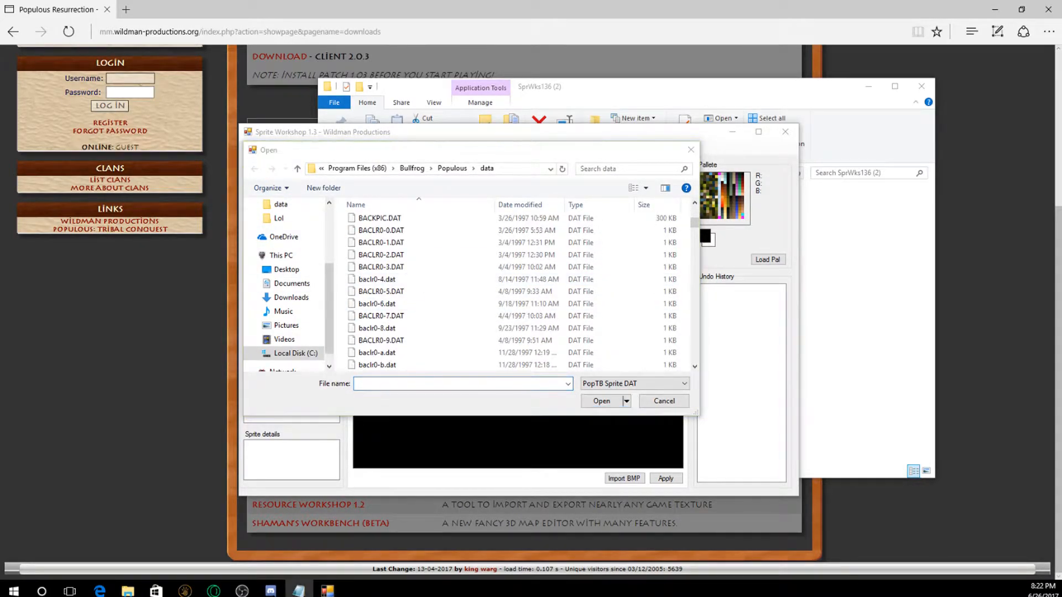
left_click_drag(0, 214, 561, 201)
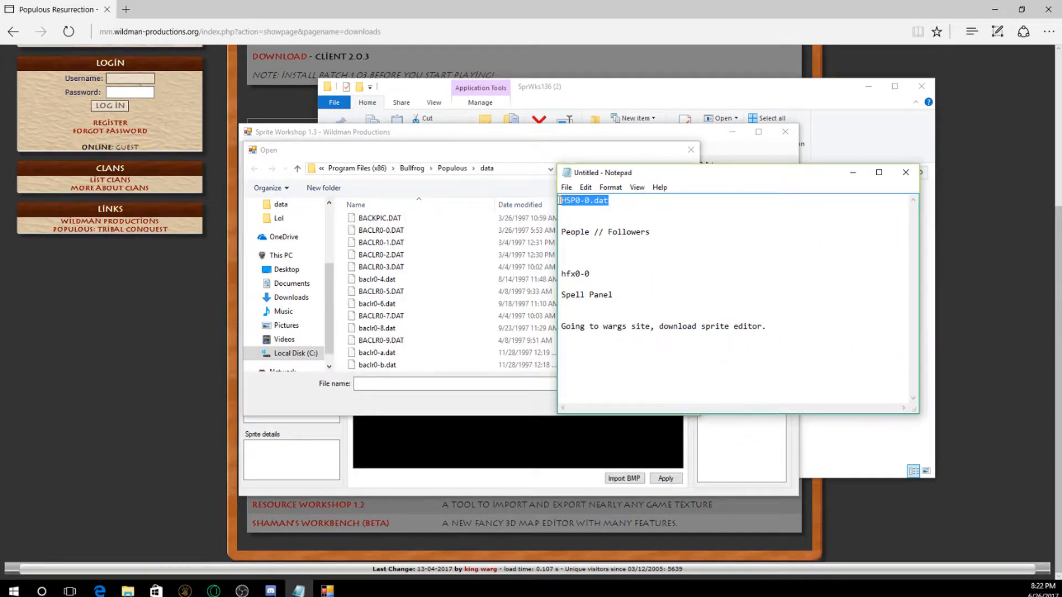
left_click_drag(674, 231, 555, 234)
left_click(588, 214)
left_click_drag(631, 299, 582, 255)
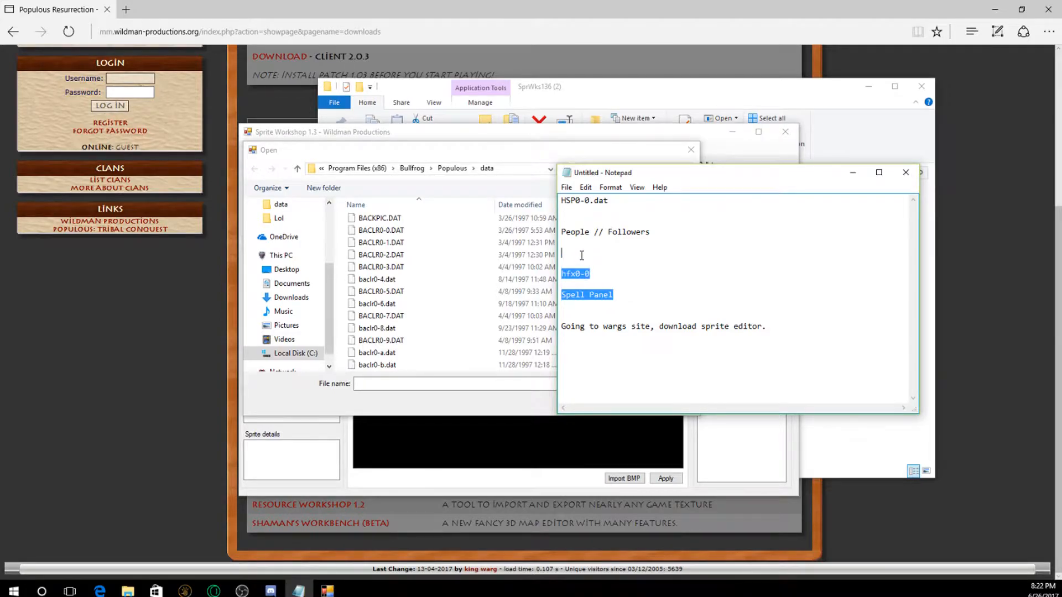
left_click(628, 270)
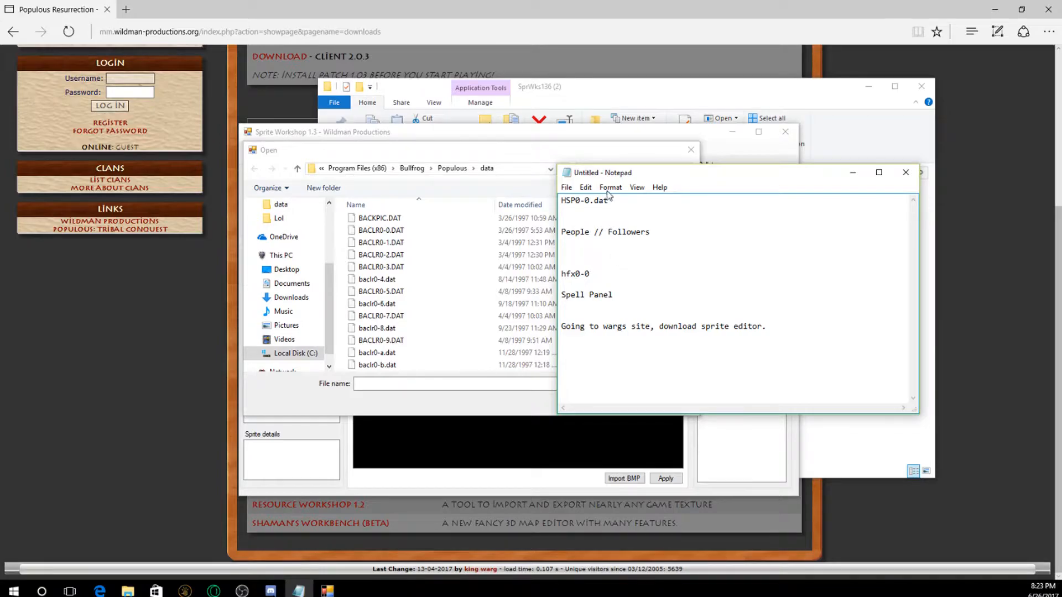
left_click_drag(620, 175, 491, 139)
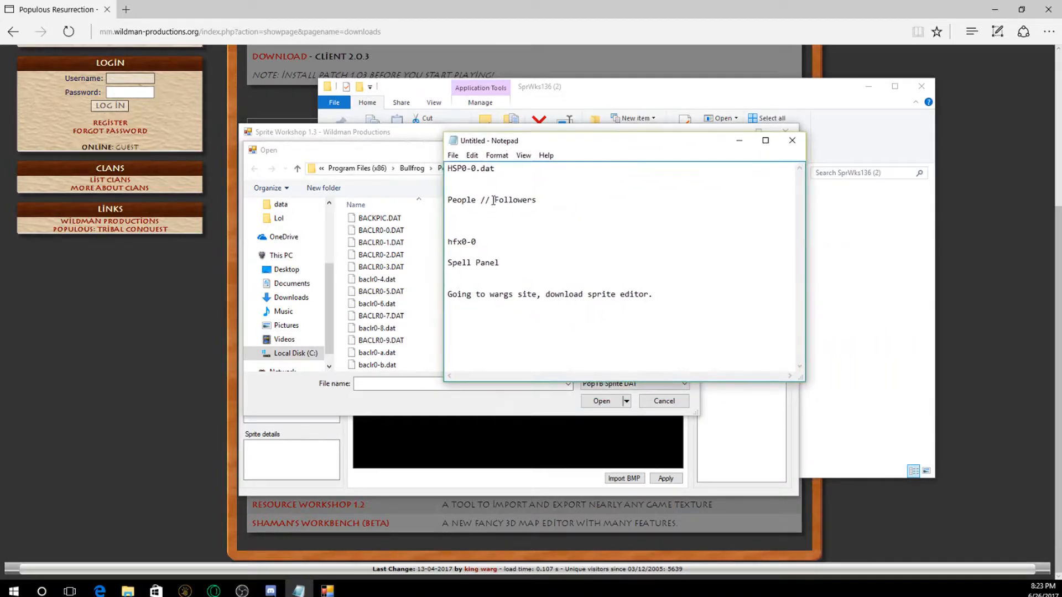
left_click_drag(550, 200, 431, 161)
left_click(520, 209)
left_click_drag(507, 215, 441, 169)
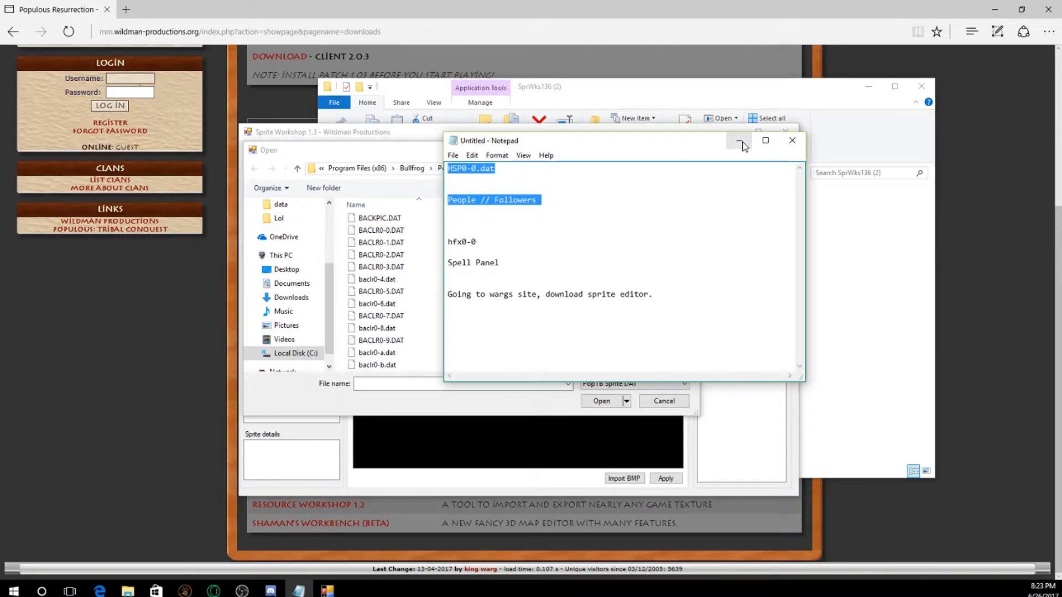
left_click(480, 199)
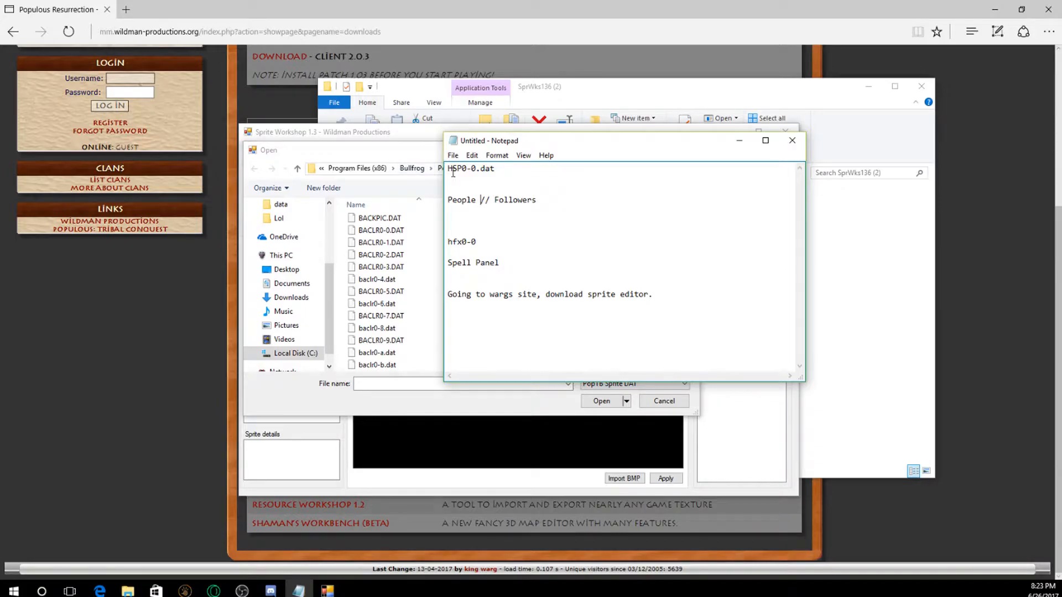
left_click(738, 143)
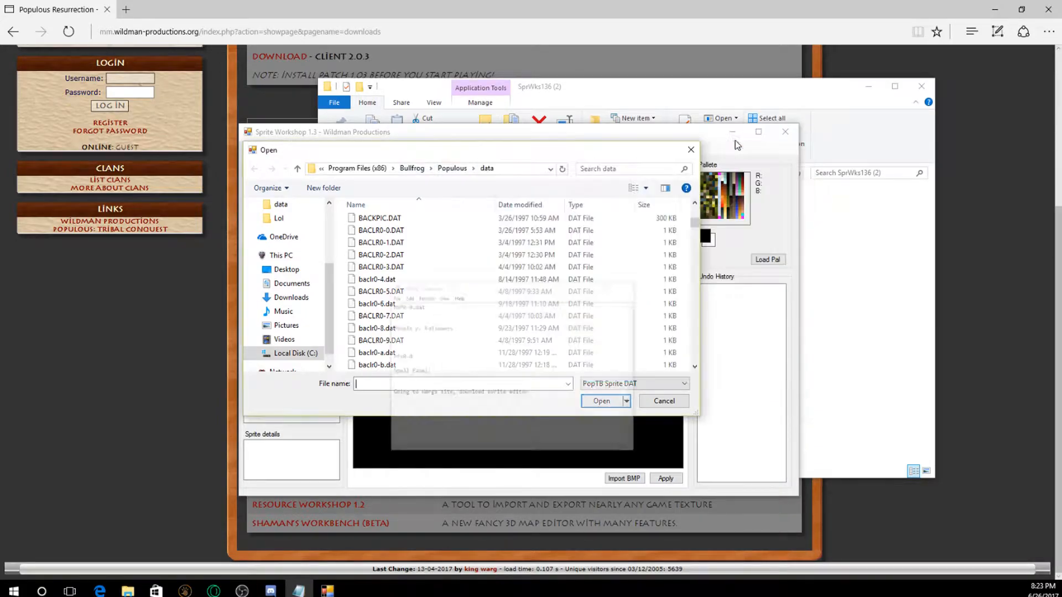
Find HSPR0-0.DAT in the Populous data folder and open it in Sprite Workshop.
left_click(485, 268)
key("h")
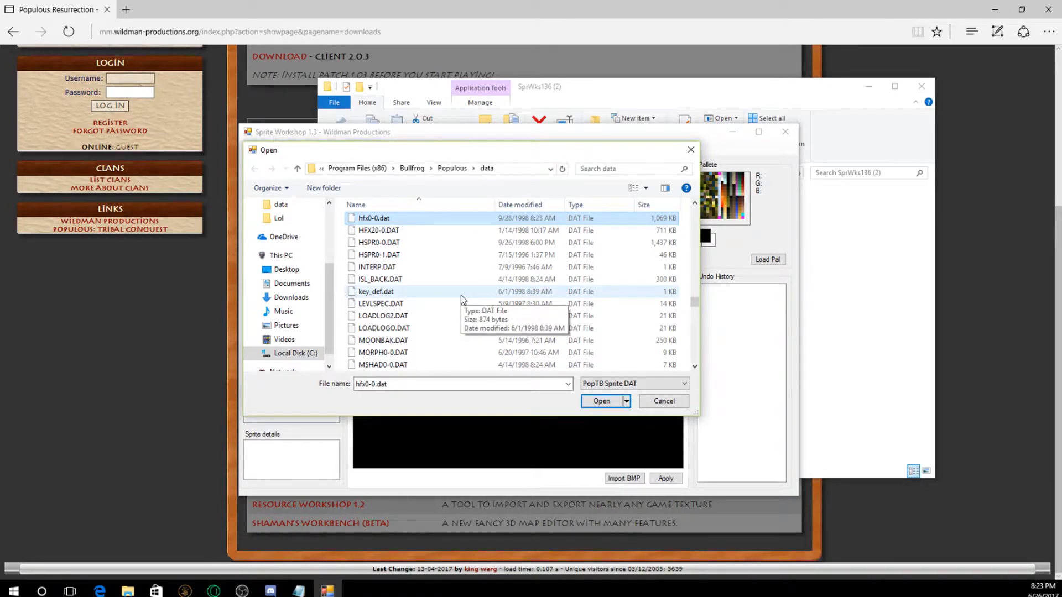
scroll(460, 295, "up", 5)
scroll(446, 310, "down", 8)
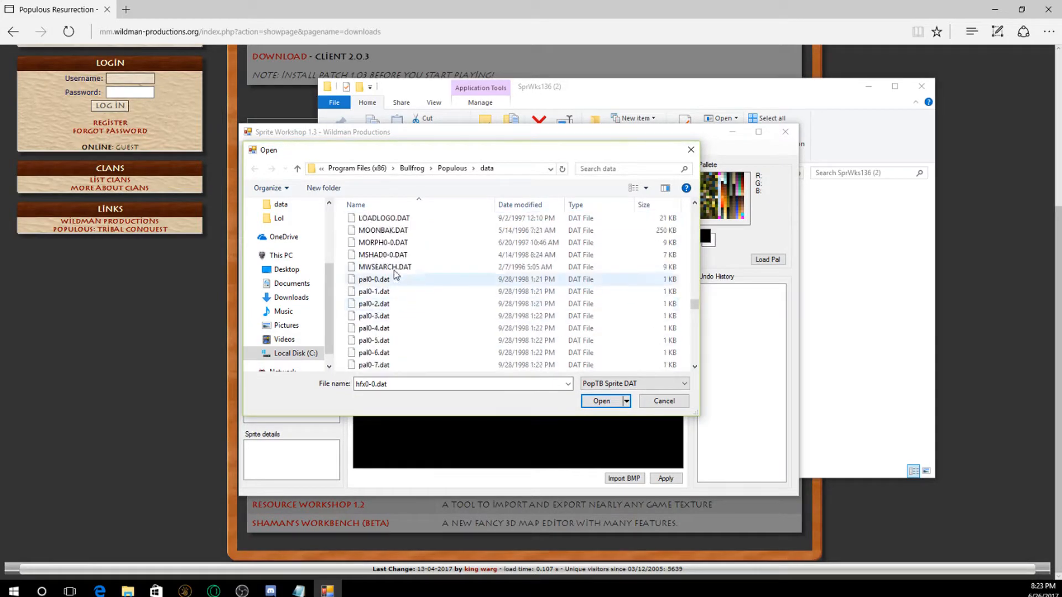
scroll(399, 249, "up", 3)
key("h")
left_click(393, 254)
left_click(392, 245)
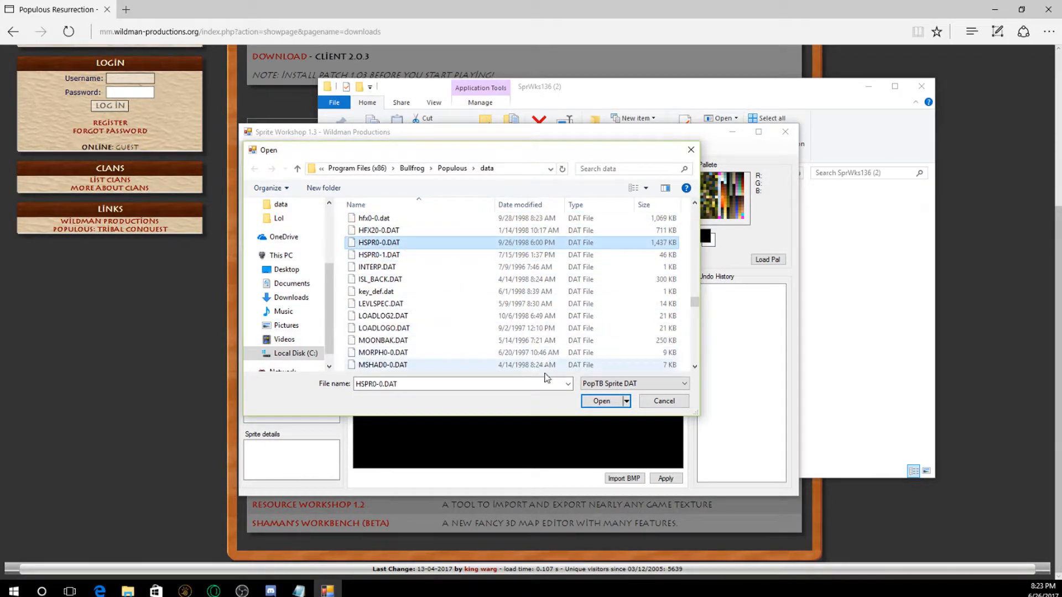
left_click(605, 402)
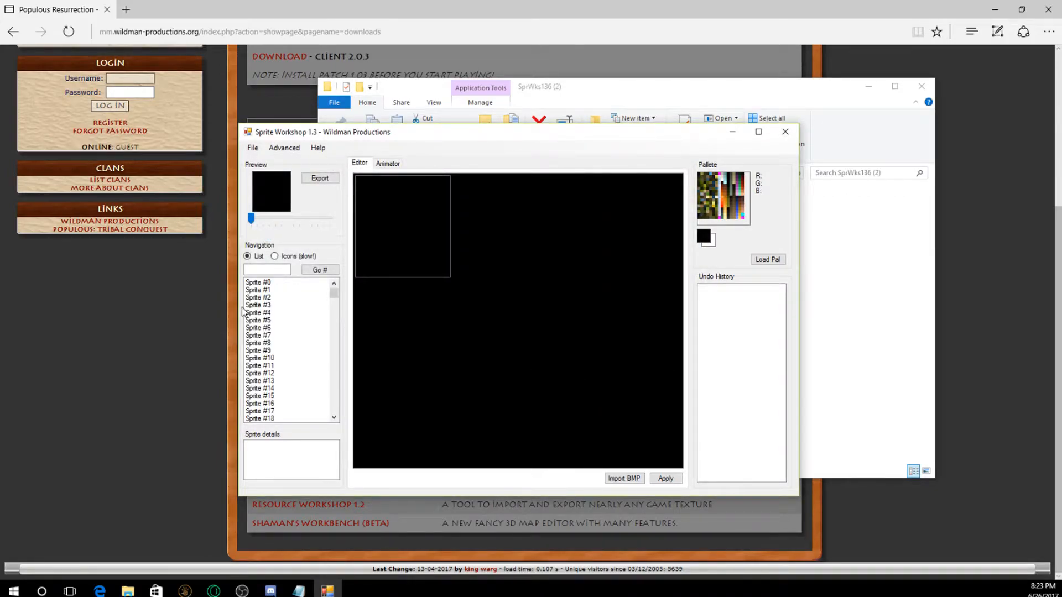
Sample sprites from the start of the list down to Sprite #6186, checking each one's preview.
left_click(288, 344)
left_click(294, 396)
scroll(294, 398, "down", 7)
left_click_drag(336, 296, 343, 386)
left_click(299, 396)
left_click(292, 322)
left_click(295, 364)
left_click(291, 322)
left_click(291, 313)
scroll(296, 401, "up", 4)
left_click(281, 323)
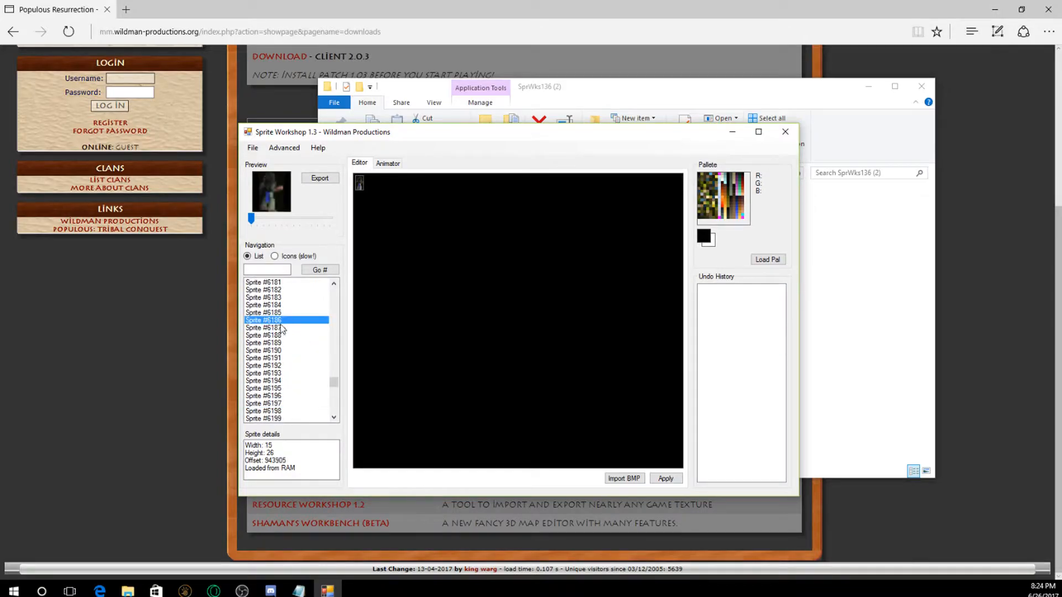
Preview further sprites while moving back up the list from Sprite #6186 to Sprite #6149.
left_click(300, 297)
left_click(301, 291)
scroll(296, 323, "up", 4)
left_click(289, 327)
left_click(288, 312)
left_click(288, 298)
scroll(289, 307, "up", 3)
left_click(291, 313)
left_click(295, 298)
scroll(295, 303, "up", 4)
left_click(293, 313)
left_click(294, 291)
scroll(293, 338, "up", 3)
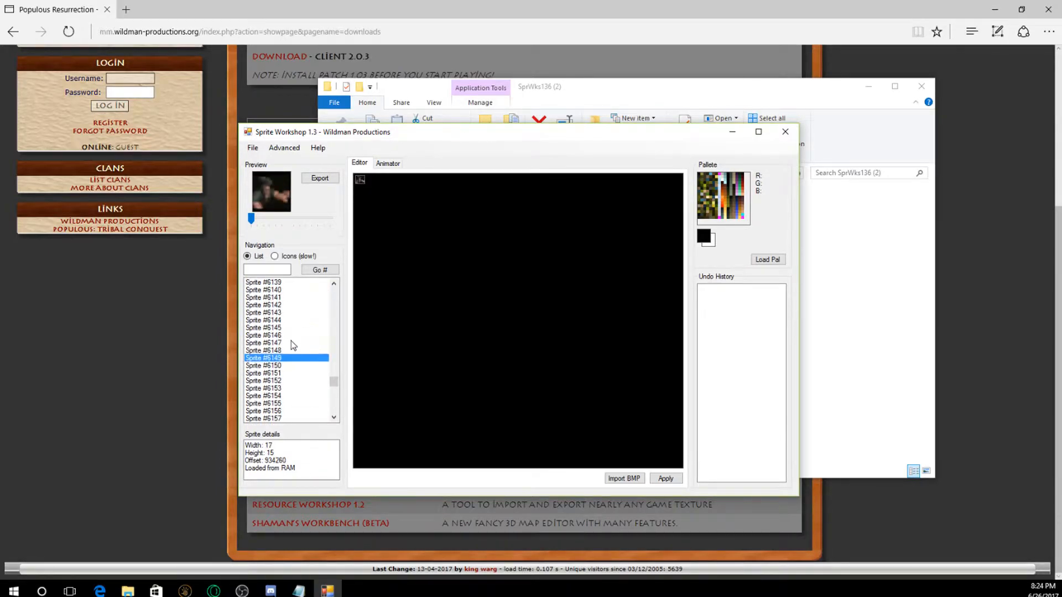
Preview more sprites while moving up the list from Sprite #6149 to Sprite #6098.
scroll(280, 357, "up", 7)
left_click(297, 337)
left_click(290, 313)
left_click(289, 292)
left_click(291, 373)
scroll(291, 384, "up", 9)
left_click(306, 335)
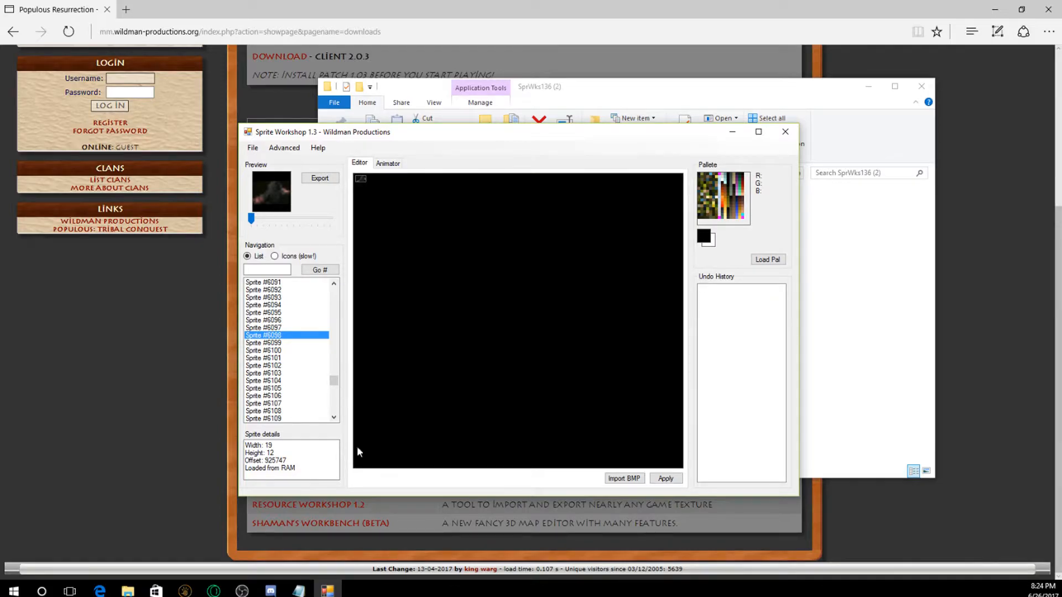
Jump to a much earlier part of the sprite list and preview sprites there down to Sprite #2304.
left_click_drag(334, 384, 319, 337)
left_click(318, 336)
left_click(291, 352)
left_click(281, 373)
left_click(281, 382)
left_click(281, 396)
left_click(280, 404)
scroll(279, 399, "down", 1)
scroll(279, 398, "down", 1)
left_click(278, 396)
left_click(279, 404)
scroll(292, 368, "down", 5)
left_click(291, 367)
left_click(271, 403)
scroll(289, 377, "down", 4)
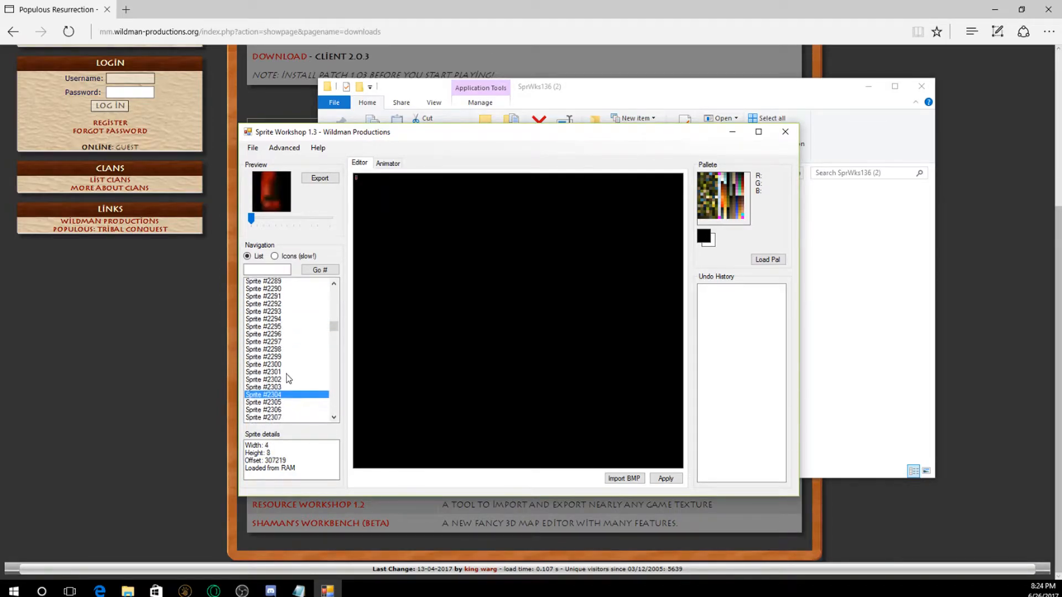
Jump further down the list and preview sprites through Sprite #4453 to Sprite #4460.
left_click_drag(334, 327, 334, 358)
left_click(281, 388)
left_click(281, 411)
scroll(288, 400, "down", 5)
left_click(285, 389)
left_click(281, 411)
scroll(281, 398, "down", 4)
left_click(281, 358)
left_click(282, 388)
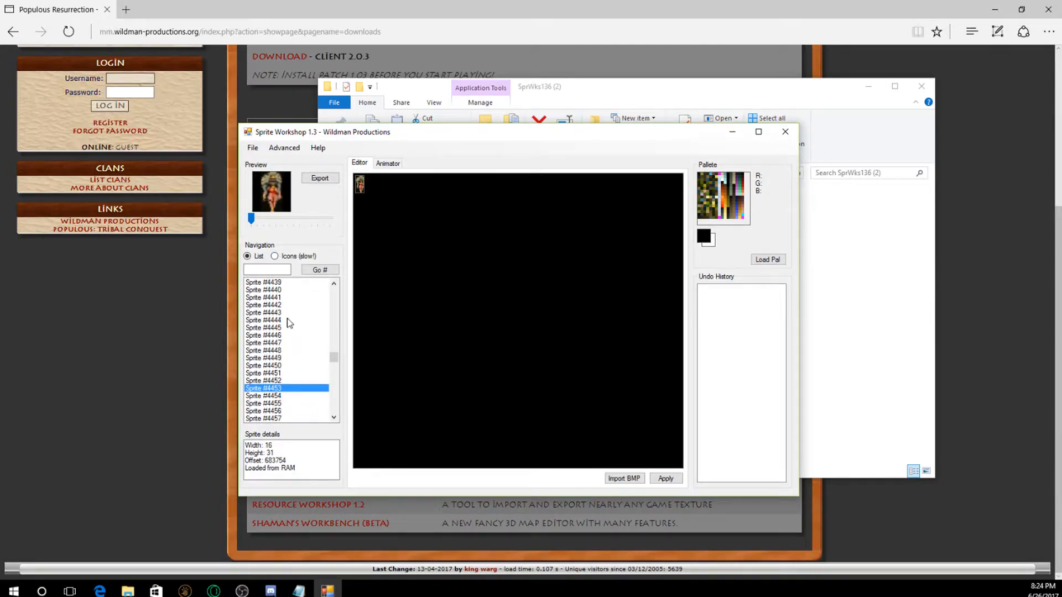
scroll(279, 377, "down", 3)
left_click(280, 373)
scroll(284, 365, "down", 3)
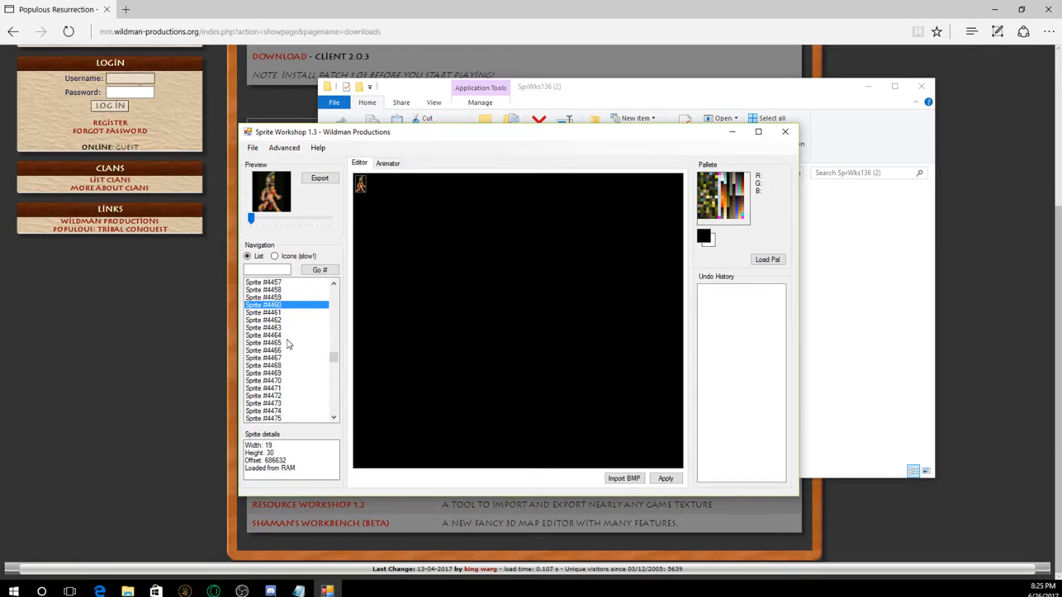
scroll(289, 344, "down", 2)
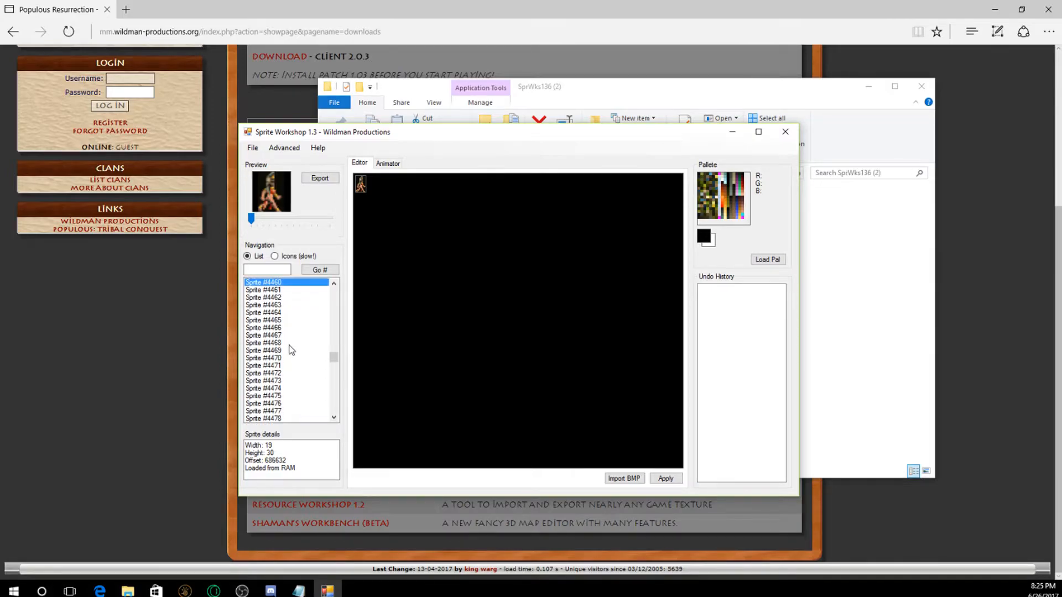
Select Sprite #4451, enlarge it to the maximum zoom and reposition the program window on the desktop.
scroll(278, 331, "up", 5)
left_click(271, 304)
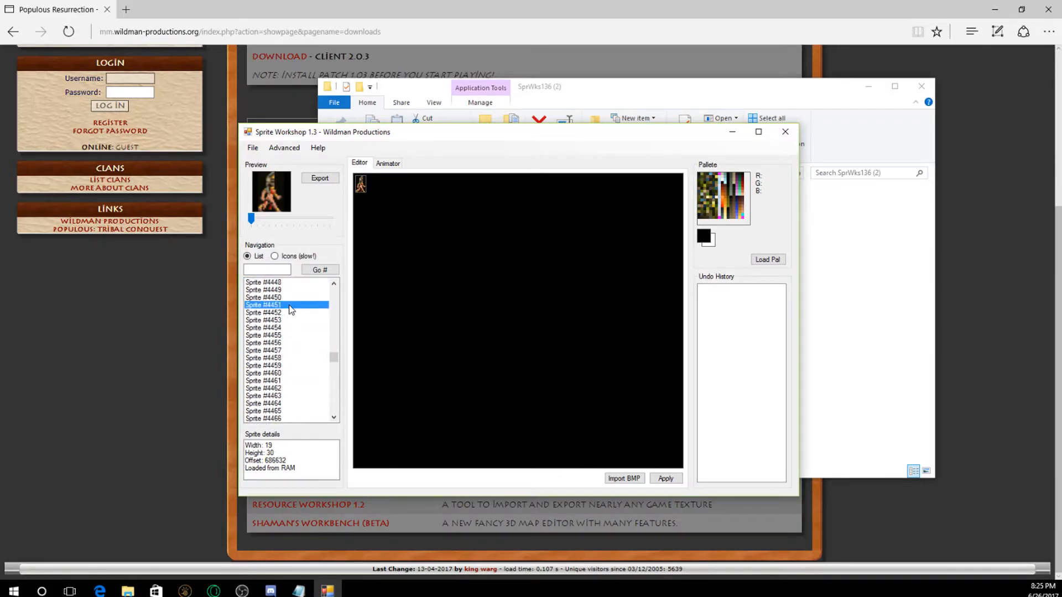
left_click_drag(253, 219, 331, 226)
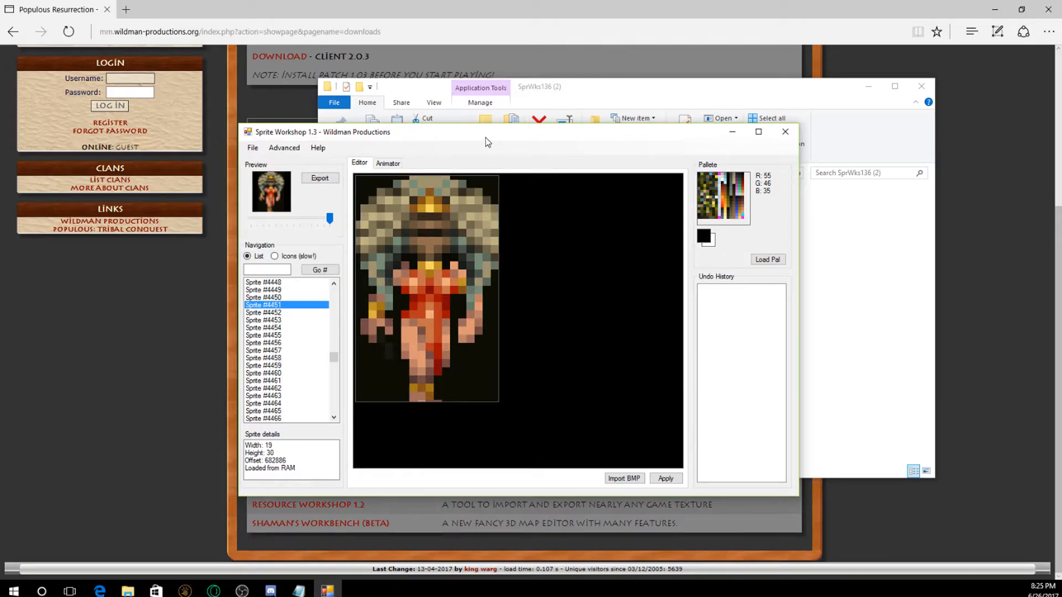
left_click_drag(493, 130, 417, 93)
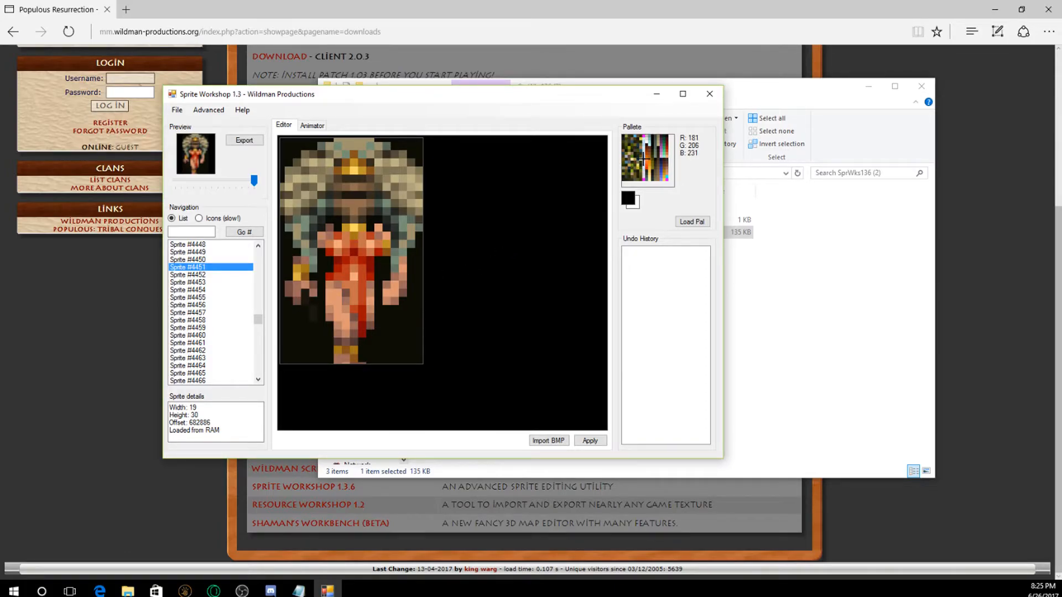
Preview the headdress figure's enlarged poses between about Sprite #4463 and Sprite #4452.
scroll(209, 307, "down", 2)
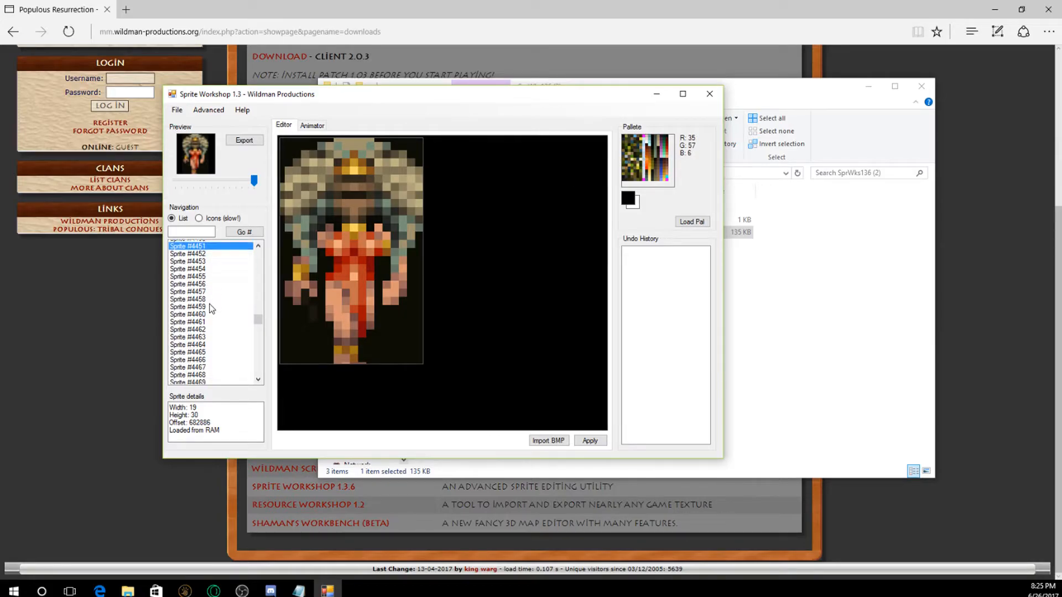
left_click(208, 305)
scroll(200, 287, "down", 1)
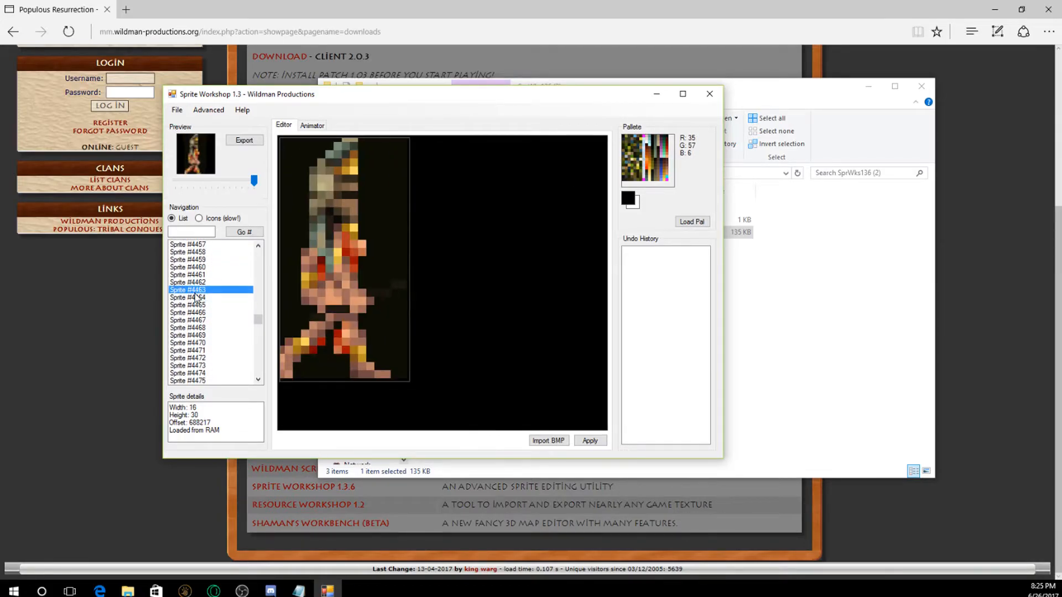
left_click(195, 268)
left_click(198, 253)
scroll(200, 272, "up", 3)
left_click(204, 275)
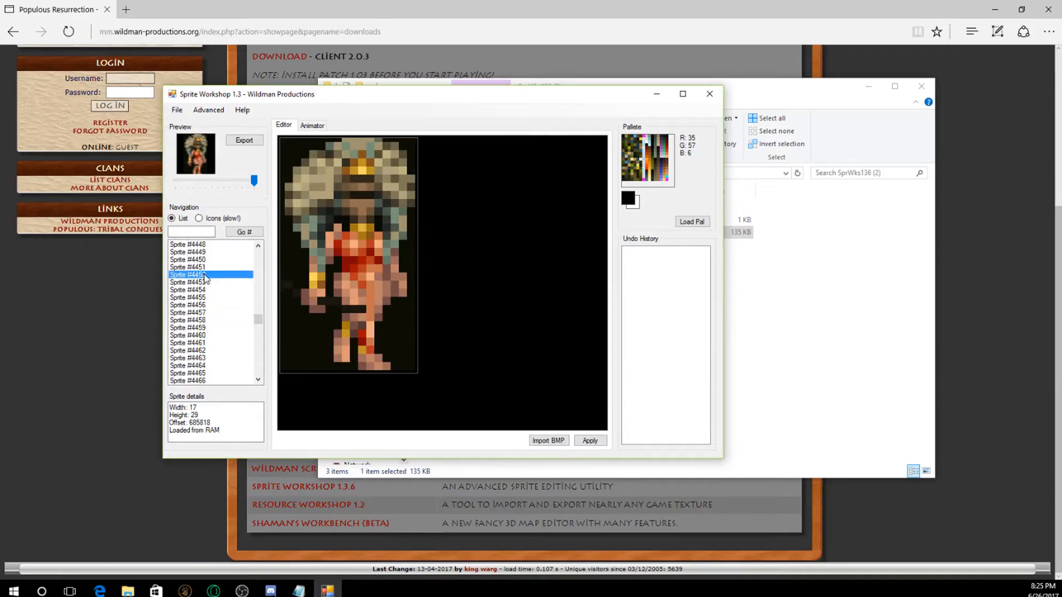
left_click(205, 254)
Check the sprites further down the list around Sprite #4487 and select the back-view figure, Sprite #4480.
scroll(205, 331, "down", 15)
left_click(204, 333)
left_click(171, 262)
left_click(207, 252)
scroll(198, 260, "up", 3)
left_click(204, 267)
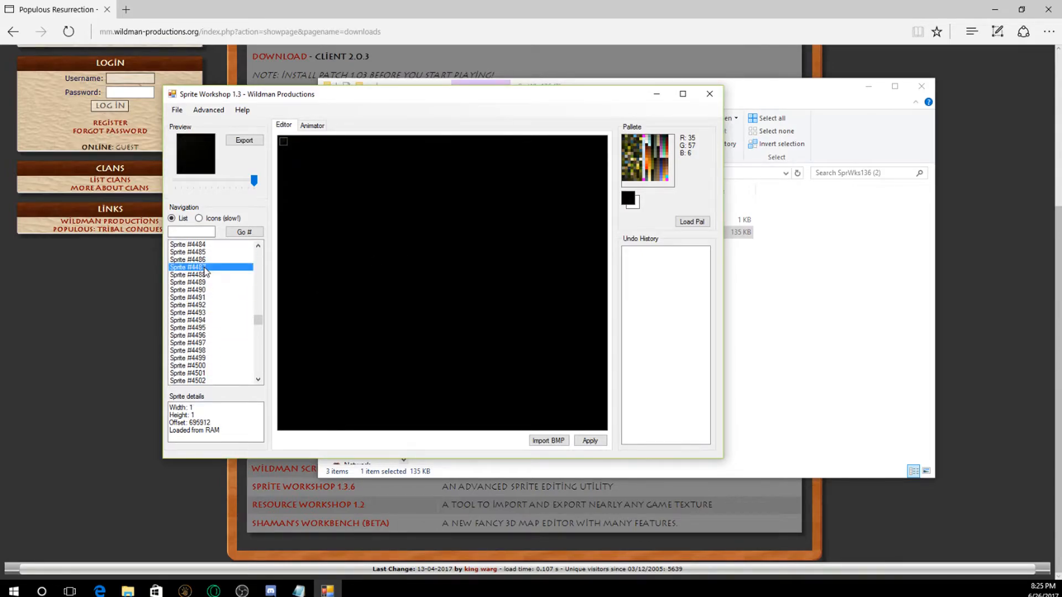
left_click(198, 254)
scroll(199, 259, "up", 2)
left_click(199, 260)
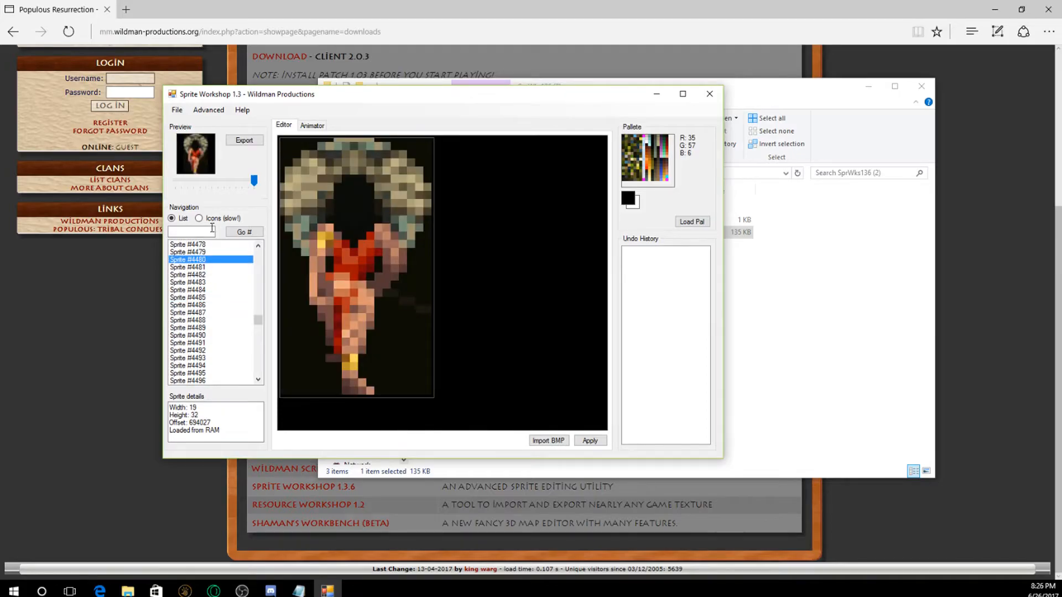
Pick the near-white palette colour (R 242, G 232, B 223) and paint it over the red clothing on the torso of Sprite #4480.
left_click_drag(252, 177, 273, 195)
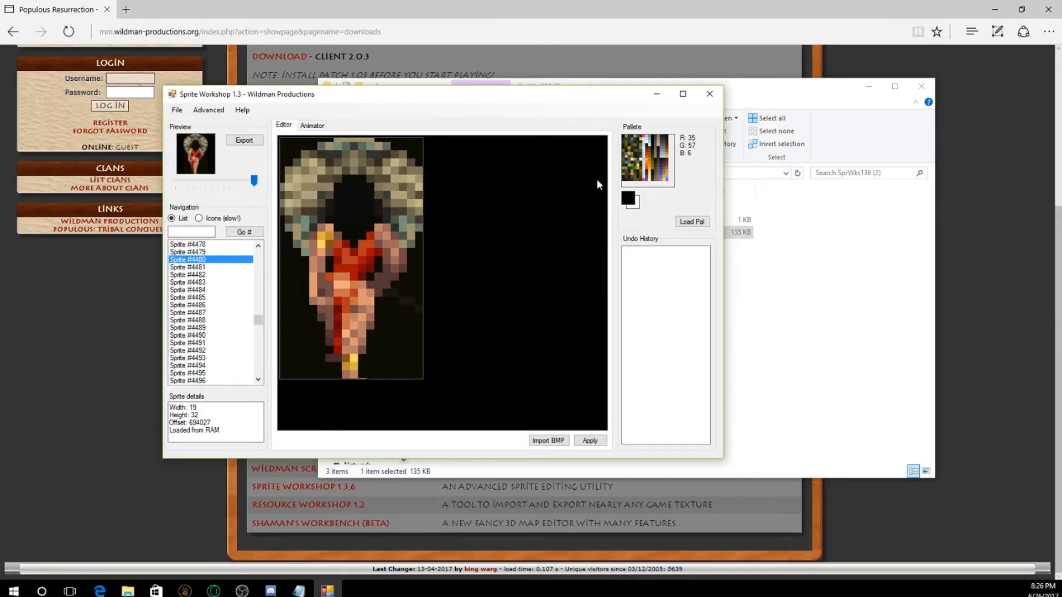
left_click(646, 153)
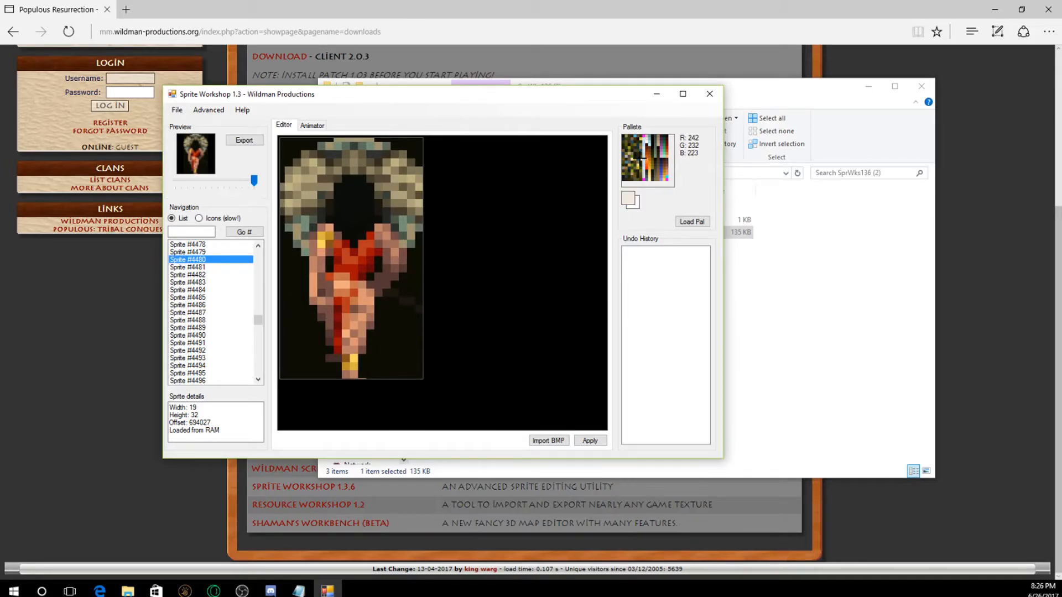
left_click_drag(346, 260, 364, 253)
left_click(358, 255)
left_click(366, 247)
left_click(366, 247)
left_click(367, 239)
left_click(358, 247)
left_click(367, 247)
left_click(369, 257)
left_click(376, 257)
left_click(369, 264)
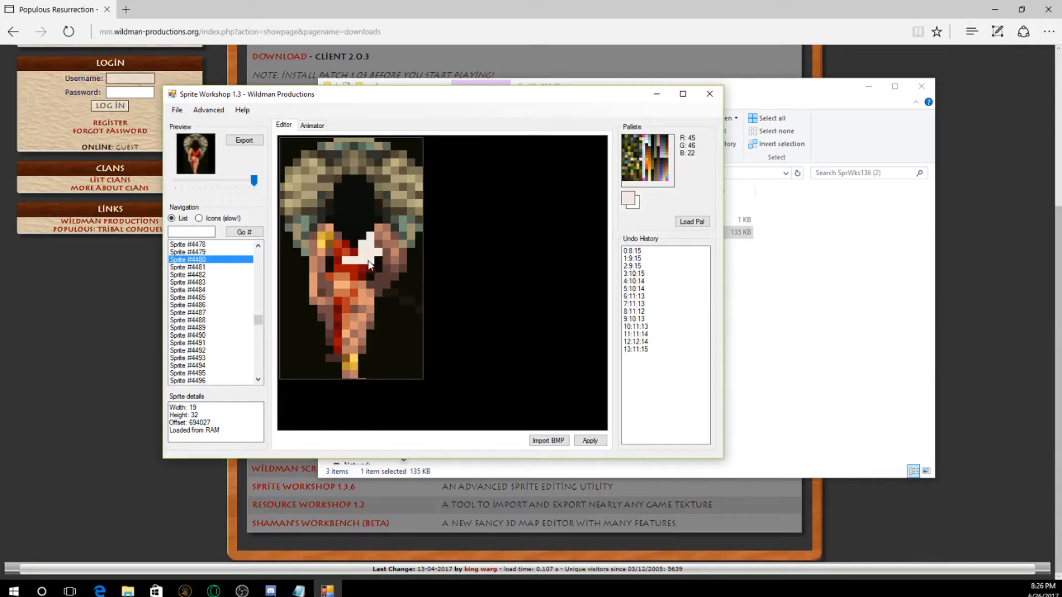
left_click(368, 267)
left_click(361, 268)
left_click(361, 275)
left_click(355, 274)
left_click(352, 264)
left_click(344, 263)
left_click(338, 263)
left_click(339, 256)
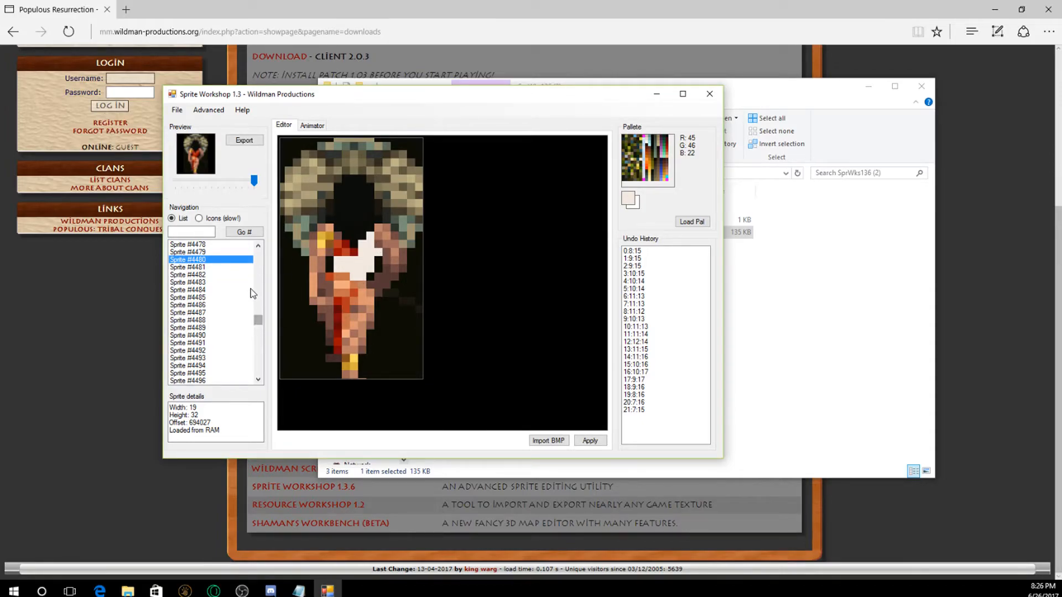
left_click(177, 109)
left_click(199, 152)
scroll(265, 287, "down", 3)
type("hspro")
key("BackSpace")
key("BackSpace")
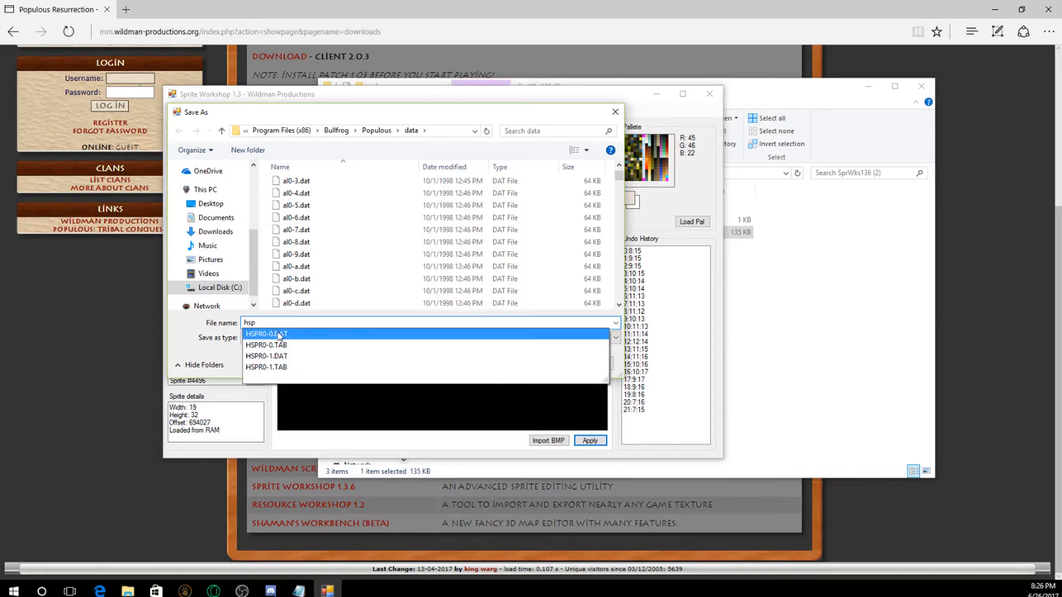
left_click(278, 333)
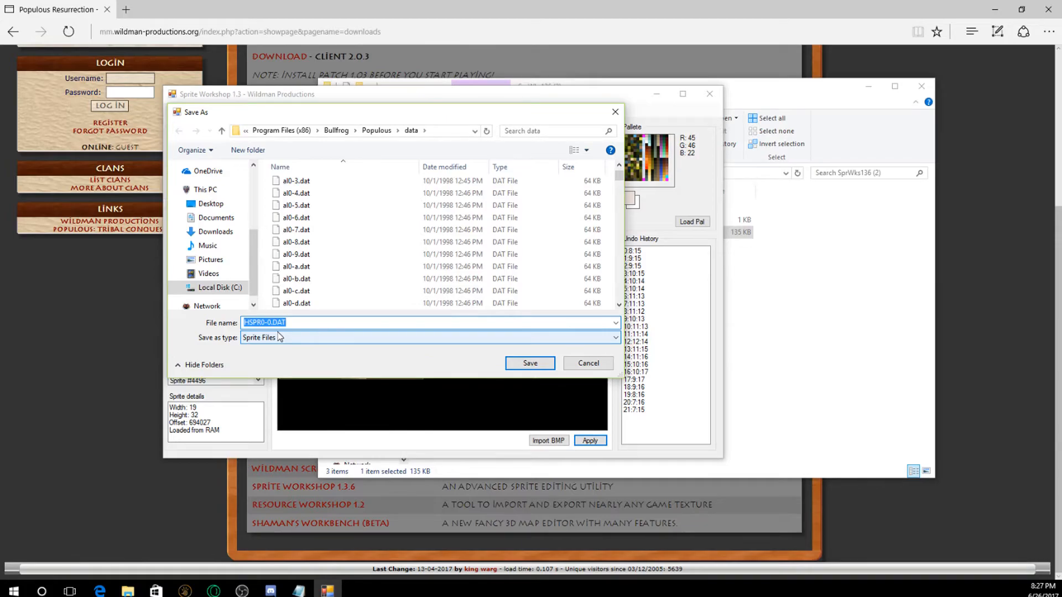
scroll(308, 271, "down", 2)
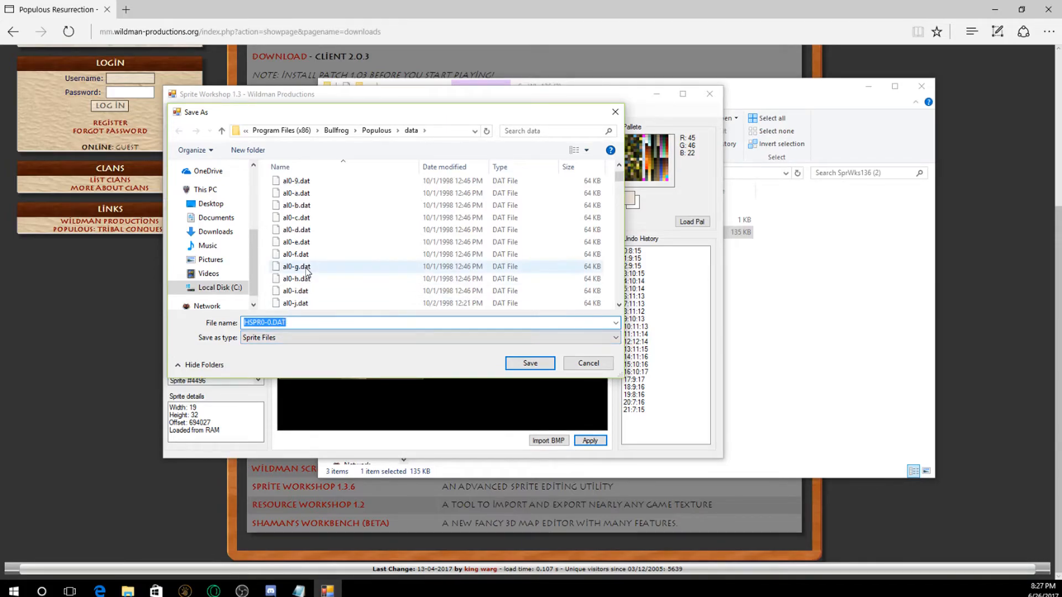
scroll(307, 271, "down", 8)
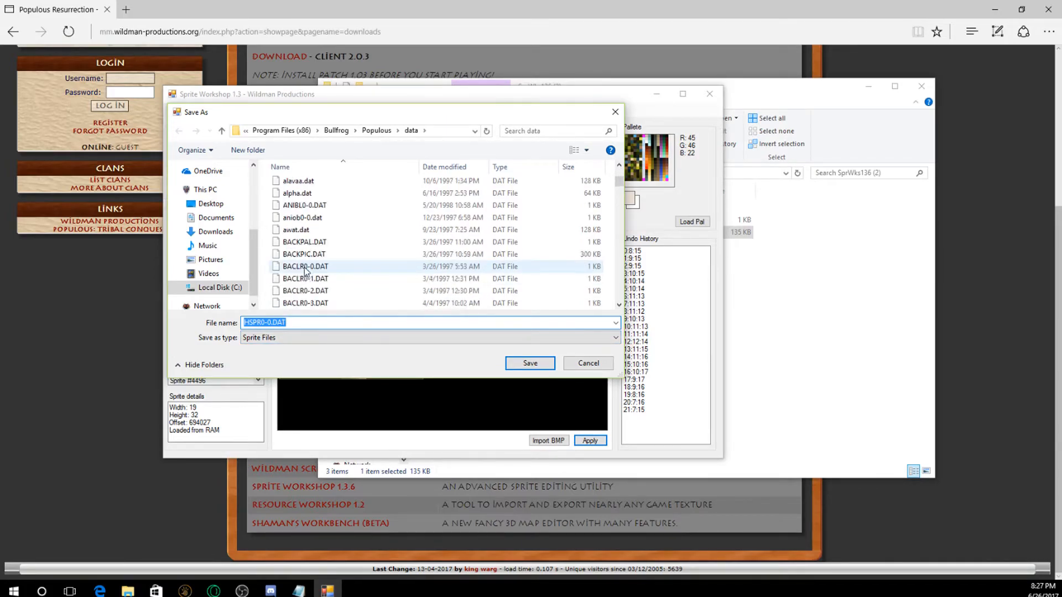
scroll(305, 270, "down", 10)
left_click_drag(246, 114, 527, 298)
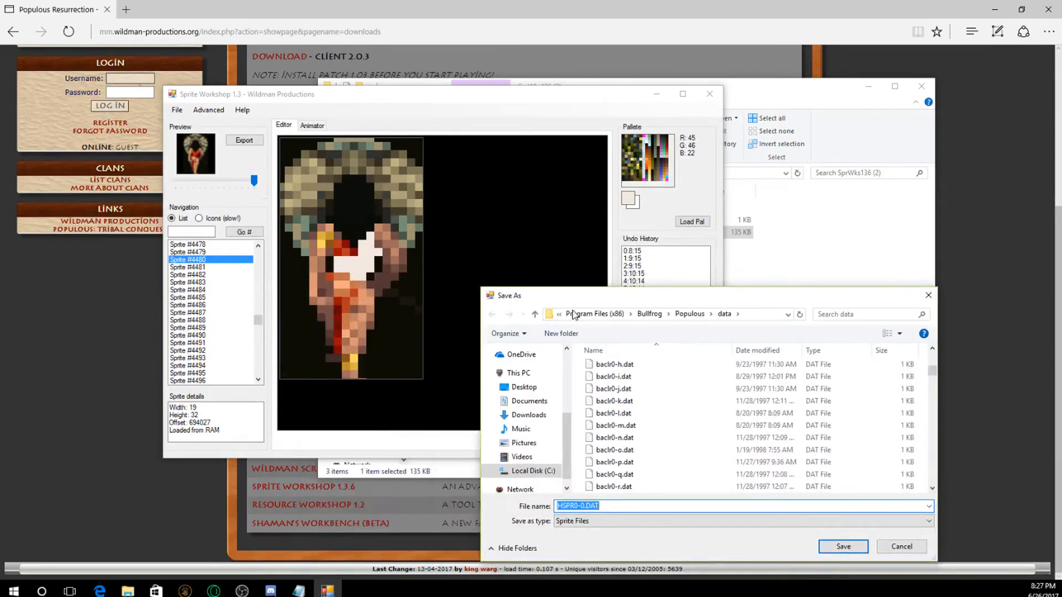
left_click_drag(603, 298, 416, 127)
scroll(447, 245, "down", 5)
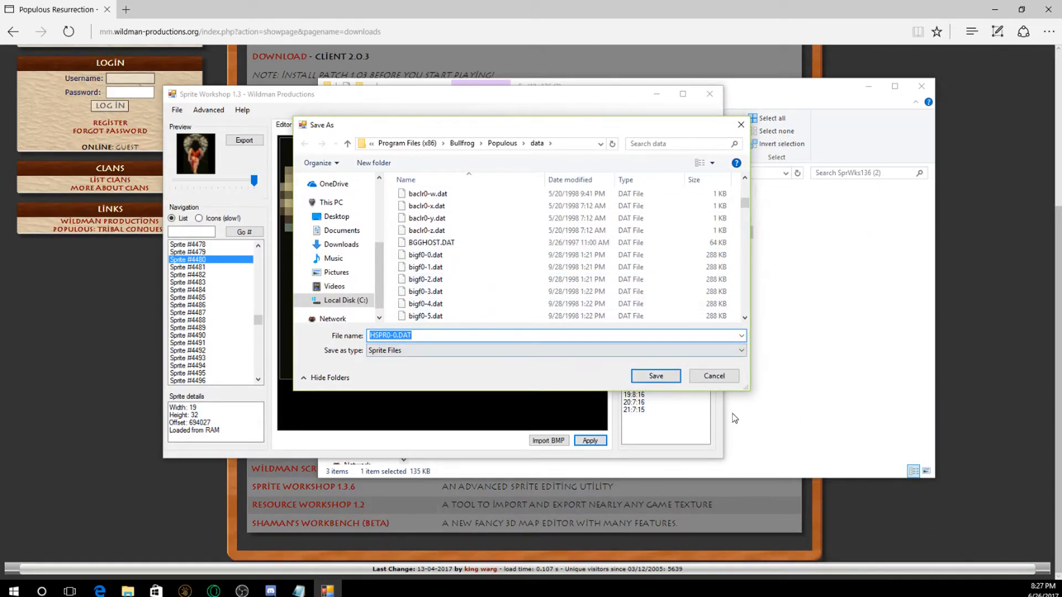
left_click(708, 379)
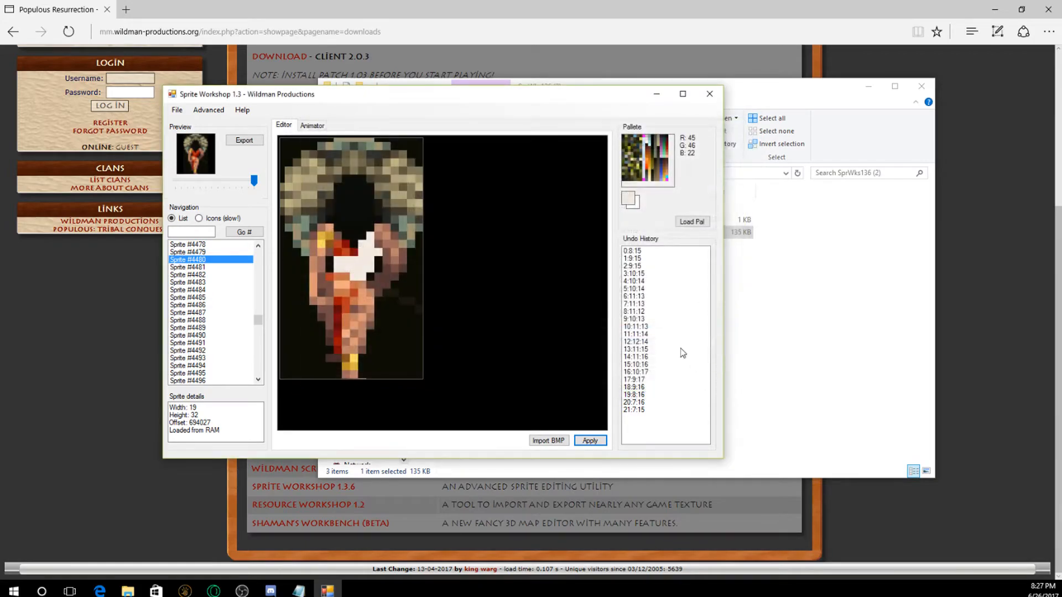
Open the sprite file hfx0-0.dat from the Populous data folder.
left_click(177, 110)
left_click(183, 129)
scroll(435, 310, "down", 6)
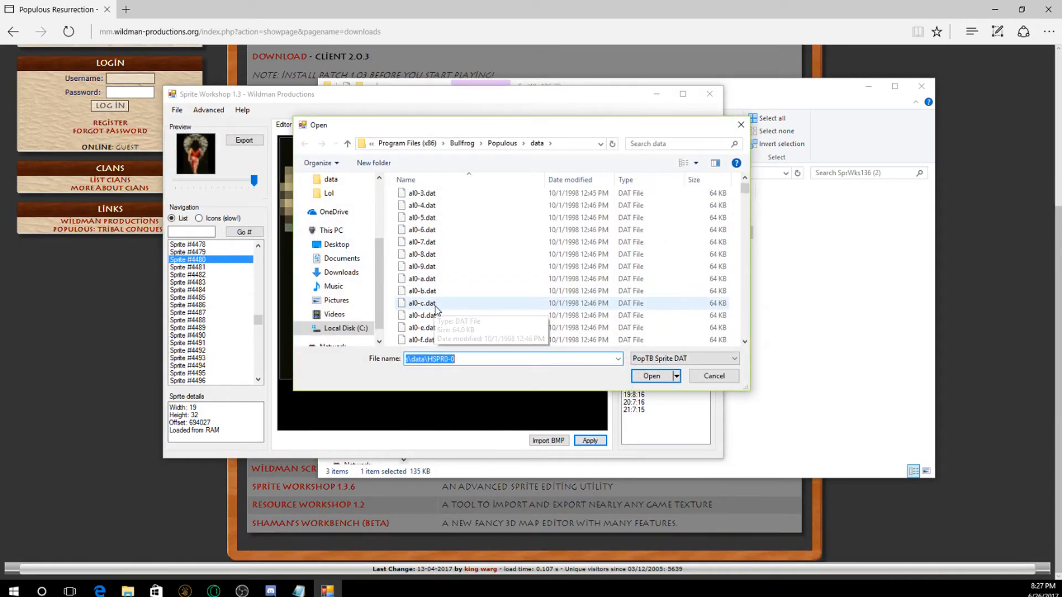
scroll(435, 305, "down", 4)
left_click(435, 306)
key("h")
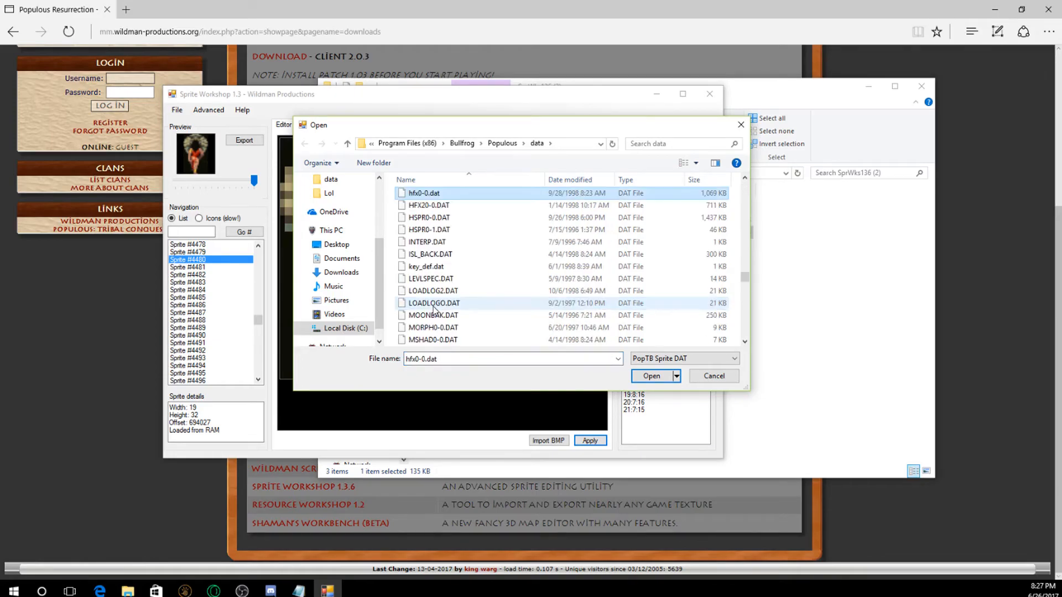
left_click(651, 376)
Preview sprites at the start of hfx0-0.dat, from Sprite #9 down to Sprite #33.
left_click(229, 275)
left_click(212, 313)
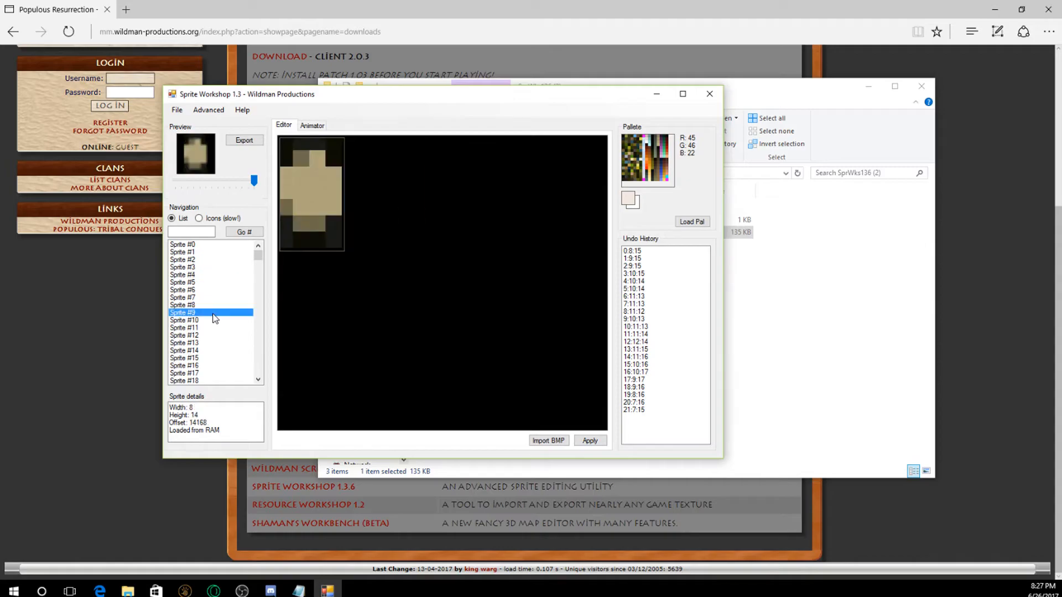
scroll(208, 323, "down", 3)
left_click(208, 323)
scroll(209, 323, "down", 1)
scroll(209, 323, "down", 5)
left_click(214, 333)
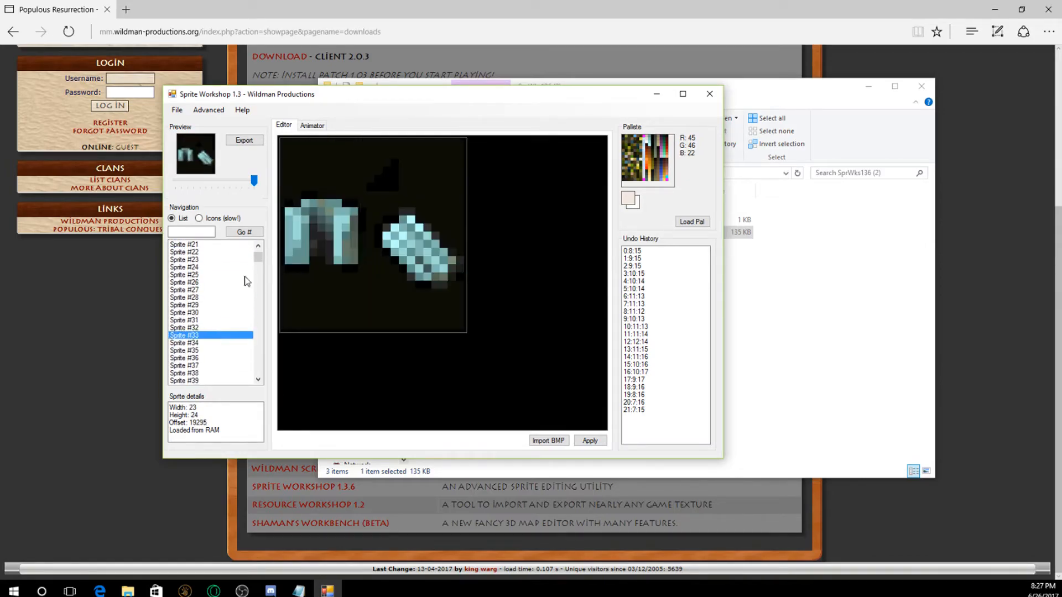
Jump further down the hfx0-0.dat list and sample sprites down to about Sprite #407.
left_click_drag(256, 256, 251, 288)
left_click(215, 321)
left_click(213, 367)
scroll(212, 368, "down", 5)
left_click(202, 368)
left_click(201, 342)
left_click(203, 306)
left_click(201, 268)
scroll(200, 299, "down", 5)
left_click(196, 366)
Step back up through the spell icon sprites one at a time to Sprite #393.
key("Up")
key("Up")
key("Up")
key("Up")
key("Up")
key("Up")
key("Up")
key("Up")
key("Up")
key("Up")
key("Up")
key("Up")
key("Up")
key("Up")
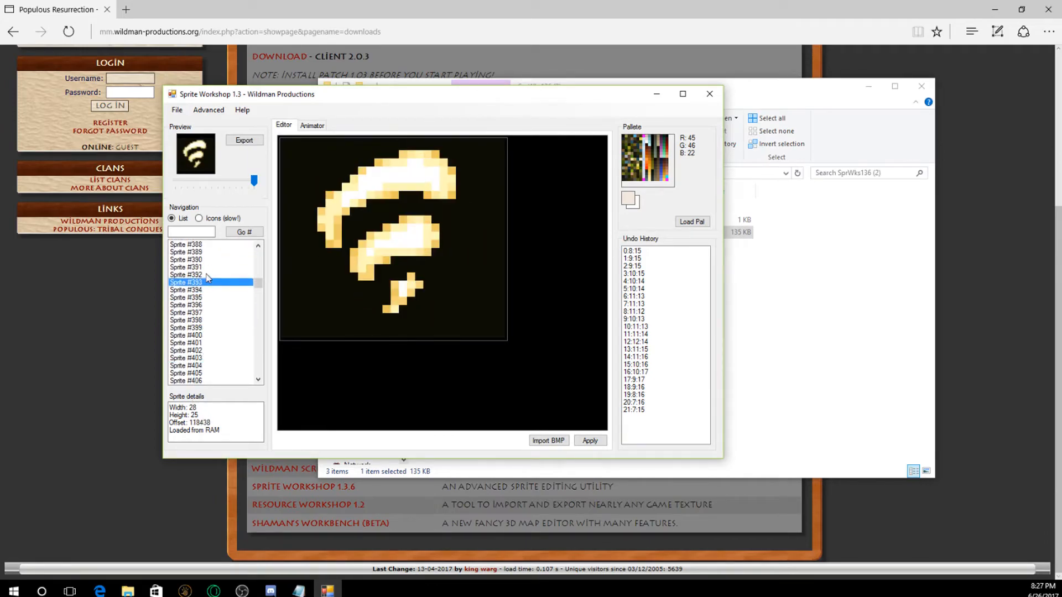
Preview the icon sprites from Sprite #403 to the skull icon, Sprite #411.
left_click(205, 359)
scroll(203, 345, "down", 3)
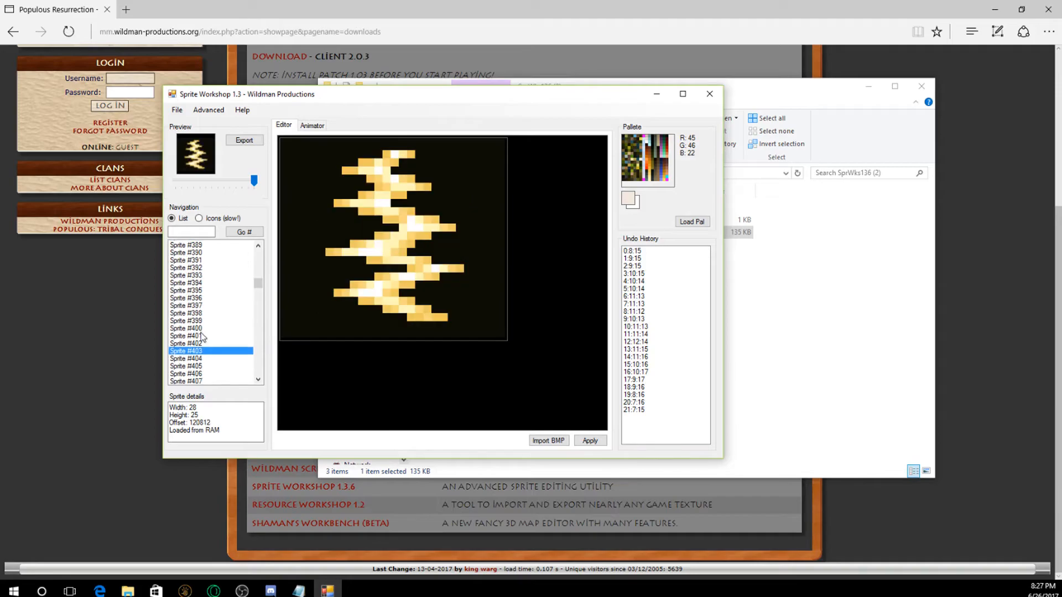
left_click(202, 358)
left_click(199, 380)
left_click(205, 341)
left_click(208, 322)
left_click(205, 352)
scroll(208, 350, "down", 4)
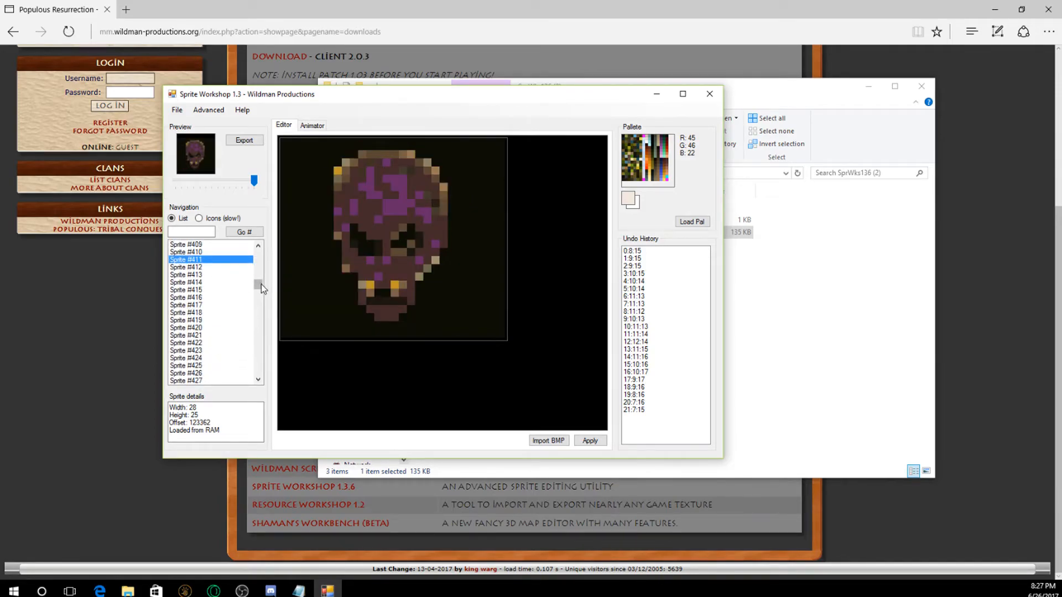
Jump well past Sprite #411 and sample sprites in that part of the list, ending at Sprite #947.
left_click_drag(261, 284, 262, 329)
left_click(221, 380)
left_click(224, 311)
left_click(222, 298)
left_click_drag(201, 344, 214, 305)
left_click_drag(254, 177, 285, 186)
scroll(208, 267, "up", 2)
left_click(205, 269)
scroll(204, 277, "up", 2)
left_click(201, 299)
scroll(204, 299, "up", 1)
left_click(212, 284)
left_click(191, 314)
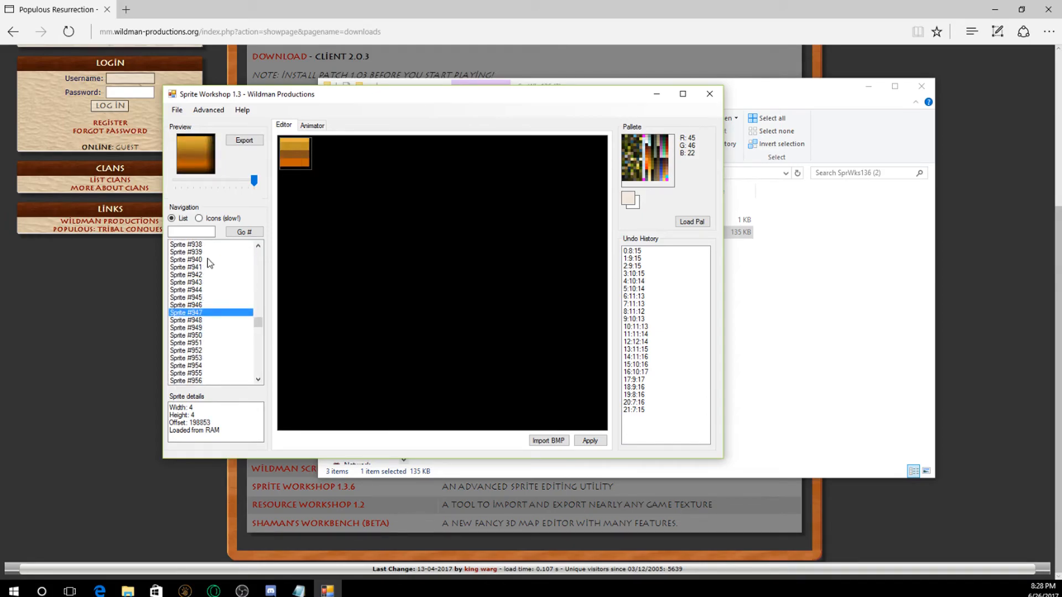
Preview the small sprites above Sprite #947, up to Sprite #925 and Sprite #927.
left_click(213, 253)
left_click(222, 245)
scroll(213, 282, "up", 4)
scroll(217, 302, "up", 1)
left_click(214, 290)
left_click(209, 259)
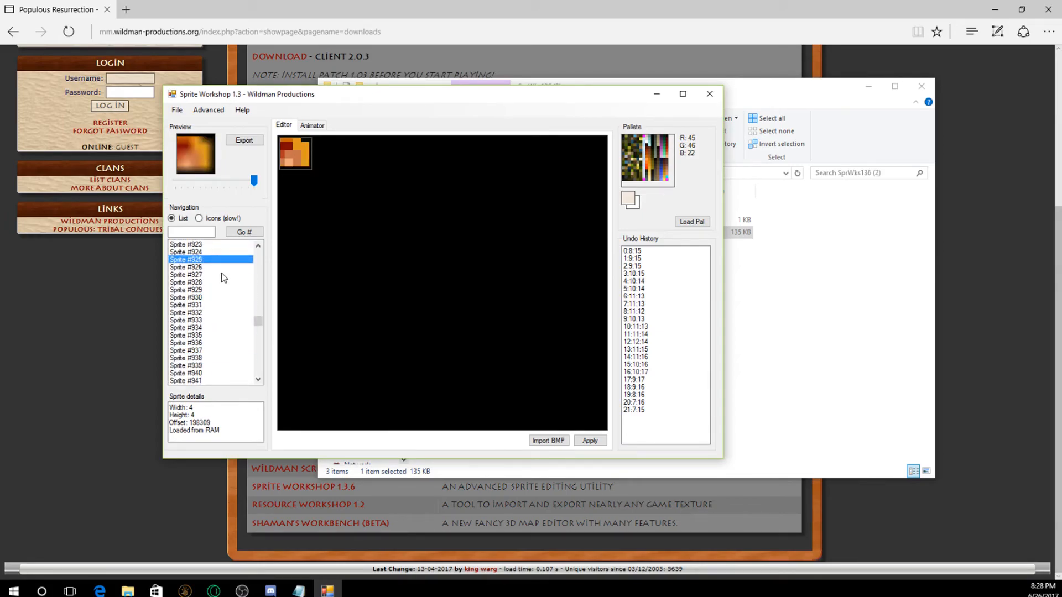
left_click(221, 274)
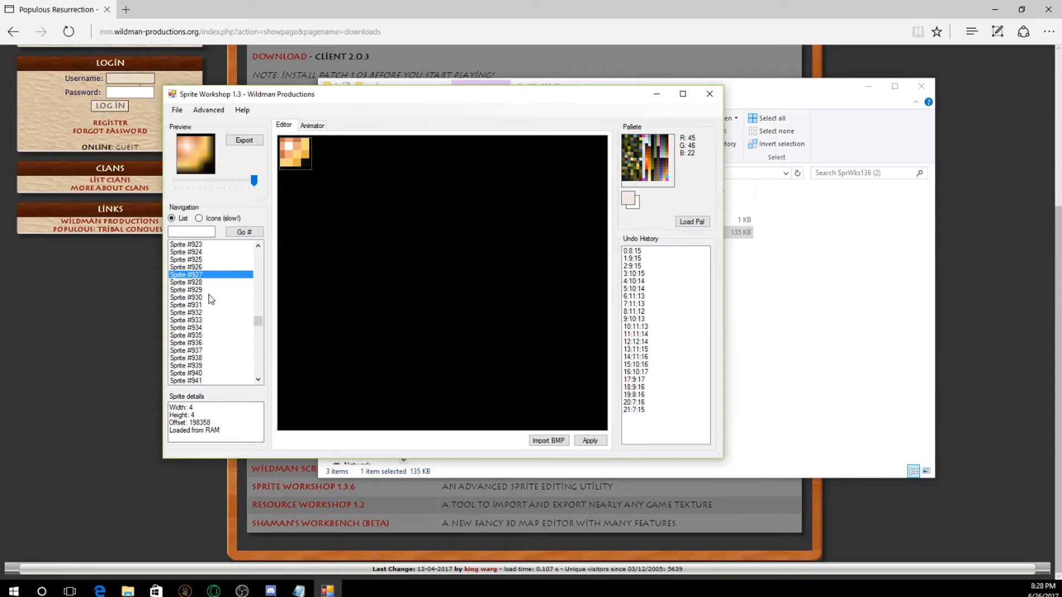
Move further up the list and preview sprites there, ending at Sprite #784.
left_click_drag(259, 322, 262, 310)
left_click(230, 305)
left_click(218, 275)
left_click(221, 259)
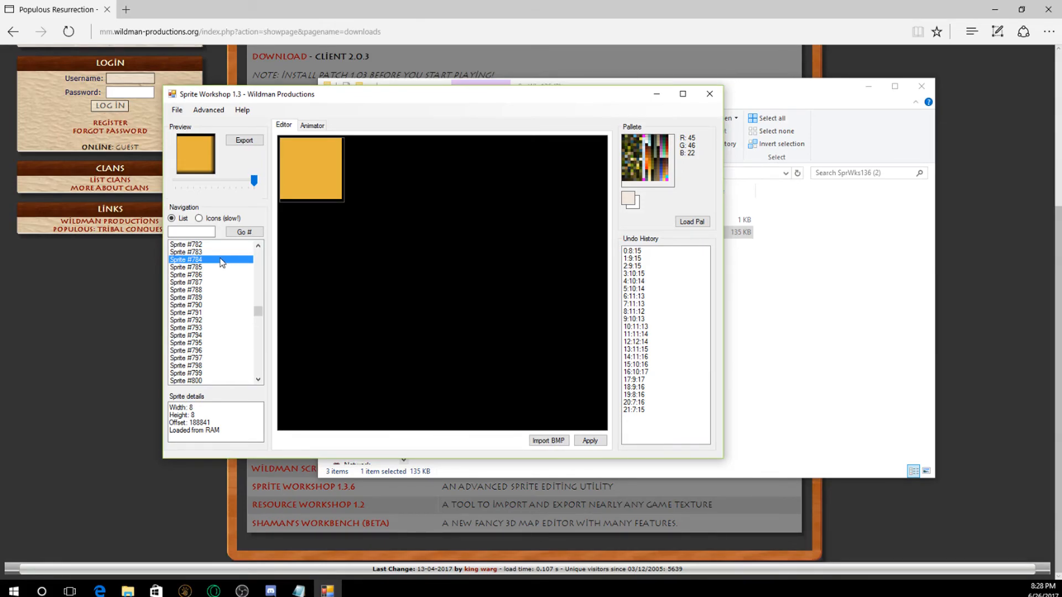
Move up the list from Sprite #784 and sample sprites along the way, including Sprite #762, ending at Sprite #723.
scroll(219, 276, "up", 8)
left_click(214, 278)
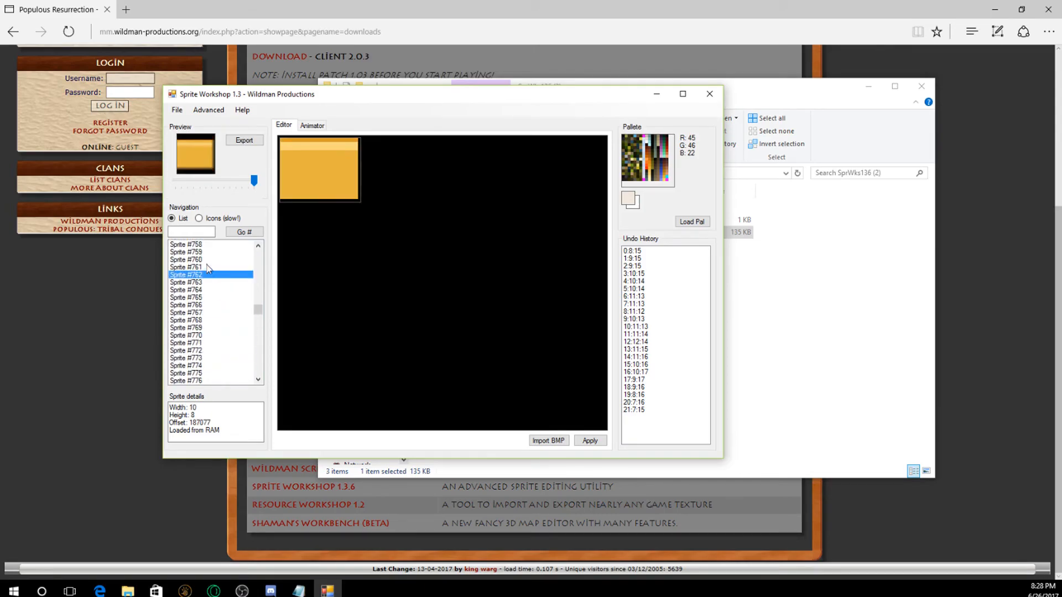
left_click(207, 266)
scroll(214, 277, "up", 3)
left_click(209, 260)
scroll(210, 259, "up", 1)
scroll(209, 259, "up", 1)
left_click(210, 260)
scroll(217, 296, "up", 9)
left_click(216, 297)
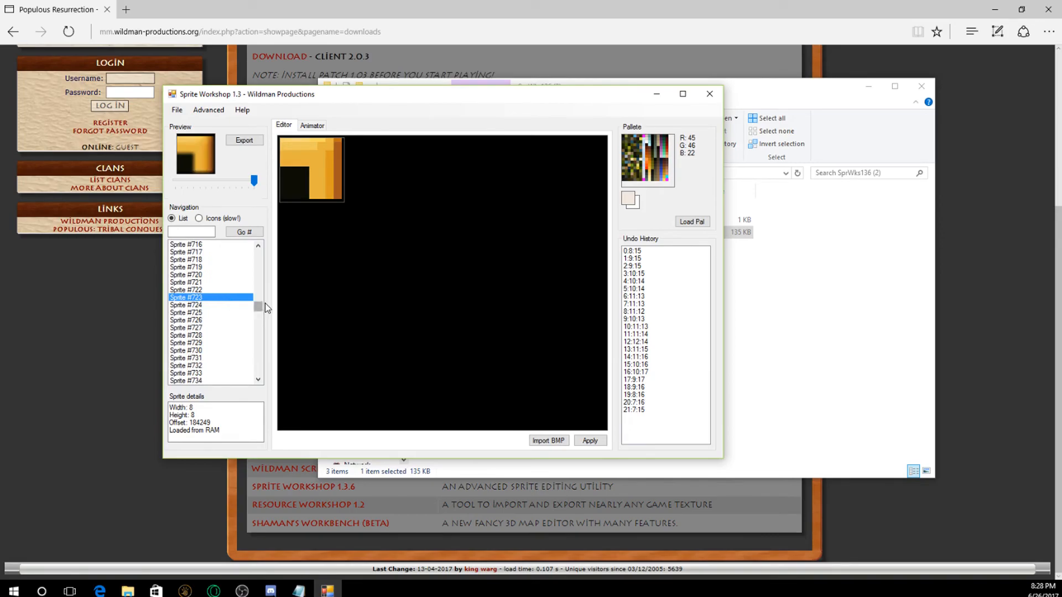
Jump well above Sprite #723 and preview several sprites while moving up the list to around Sprite #490.
left_click_drag(262, 303, 260, 290)
left_click(238, 297)
scroll(227, 297, "up", 3)
left_click(220, 282)
scroll(214, 277, "up", 3)
left_click(213, 281)
left_click(202, 268)
scroll(211, 288, "up", 4)
scroll(227, 295, "up", 3)
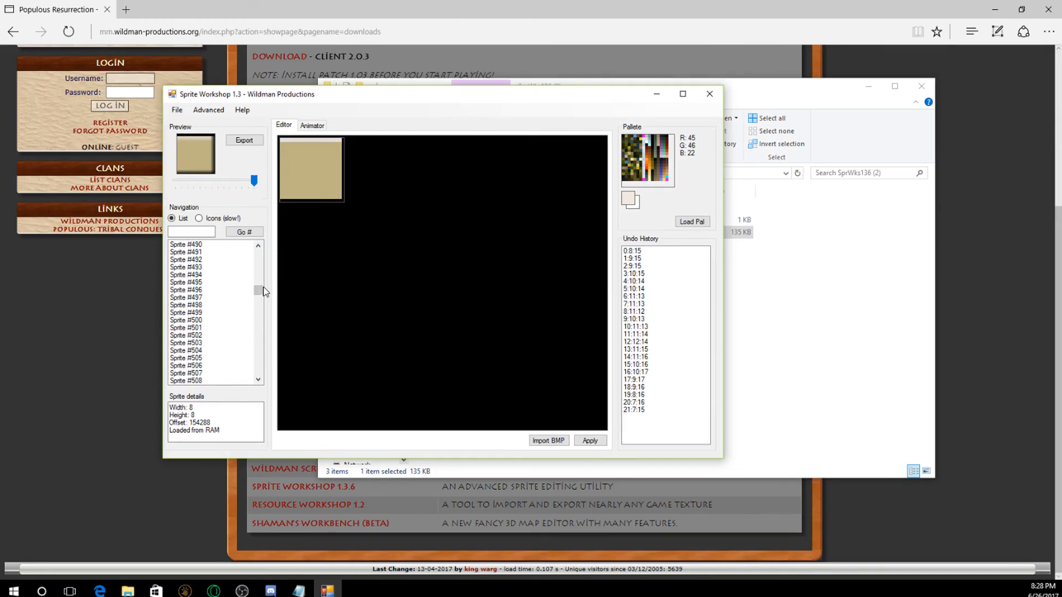
Jump up to the sprites around #330 and preview several of them, ending at the fireball, Sprite #332.
left_click_drag(258, 291, 258, 279)
left_click(225, 274)
left_click(223, 268)
left_click(223, 261)
left_click(215, 276)
left_click(210, 291)
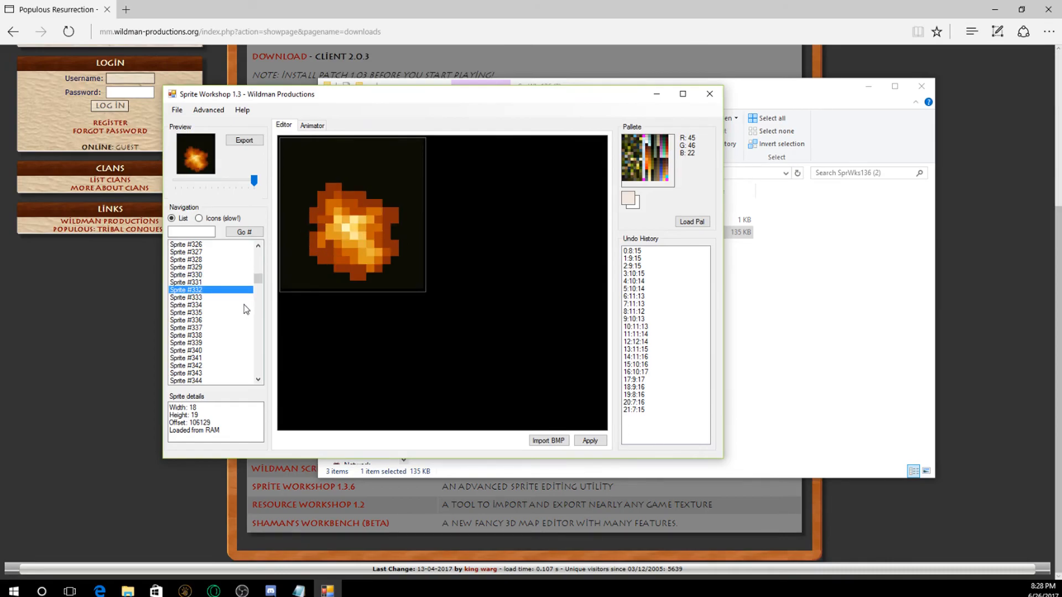
Return down the list to the icons from Sprite #643 to #661 and preview several, ending at the boat icon, Sprite #654.
left_click_drag(257, 283, 258, 305)
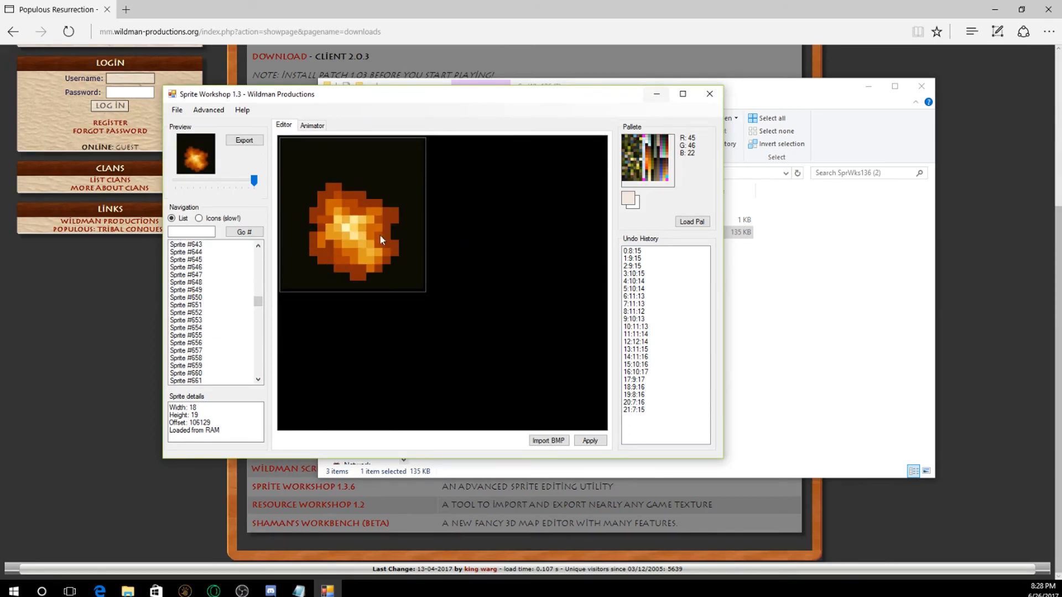
left_click(217, 284)
left_click(204, 320)
left_click(203, 342)
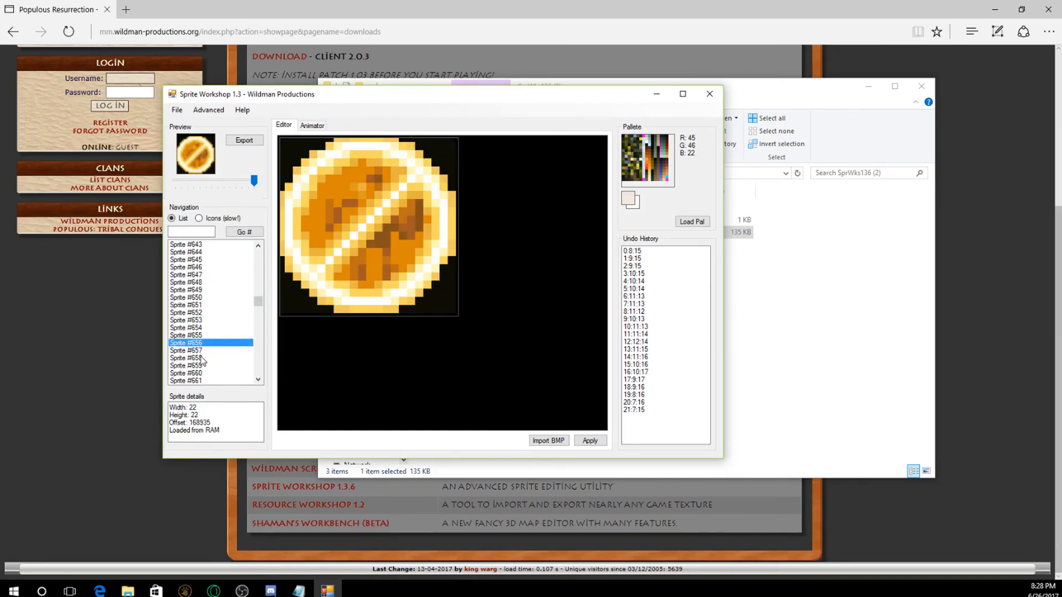
left_click(200, 358)
left_click(196, 328)
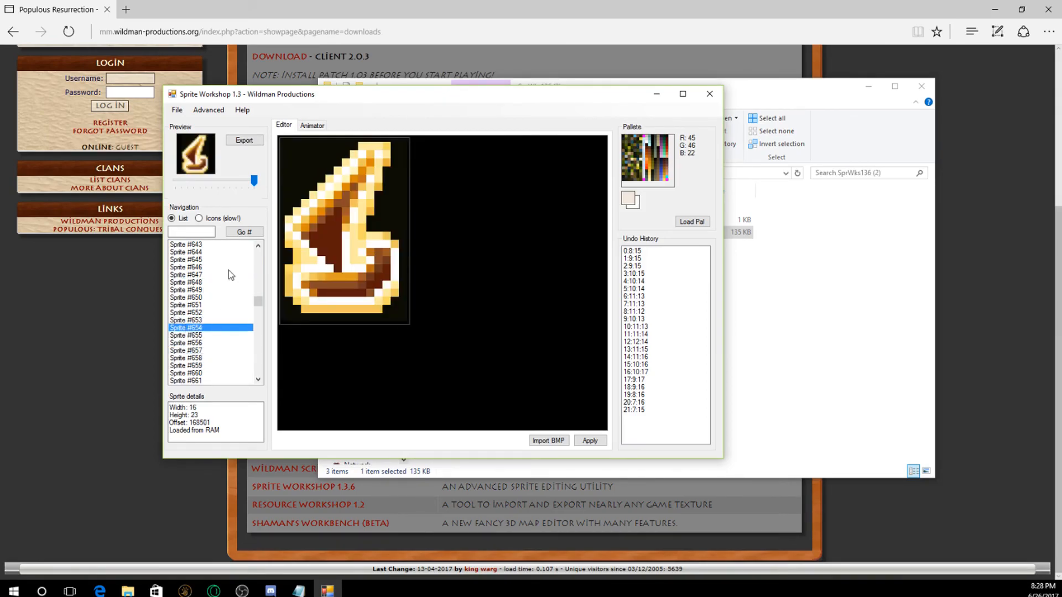
Review the file saving options by opening the Save As dialog in the Populous data folder, leaving without saving.
left_click(180, 112)
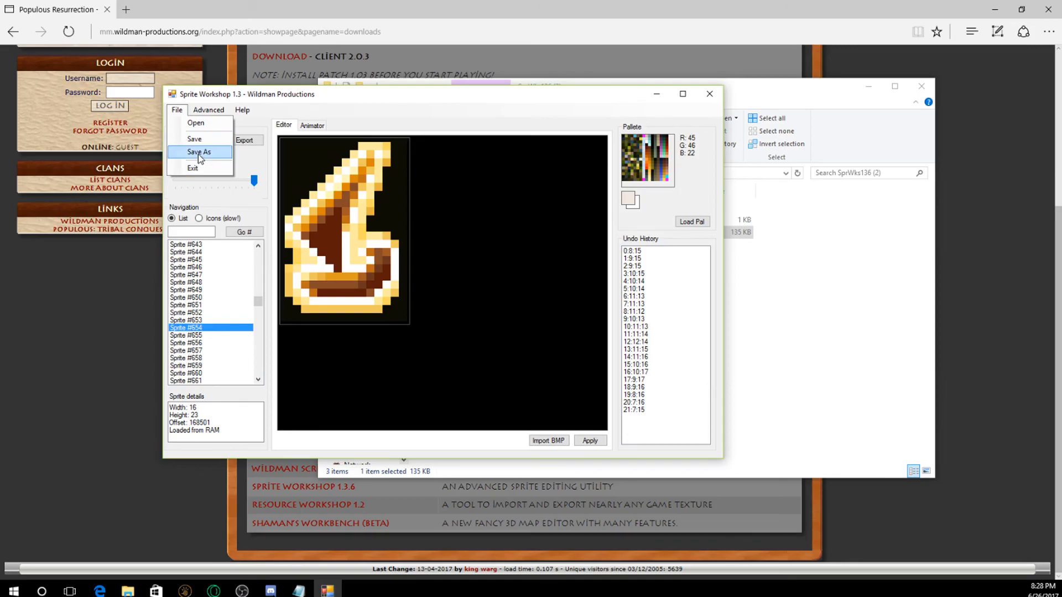
left_click(199, 155)
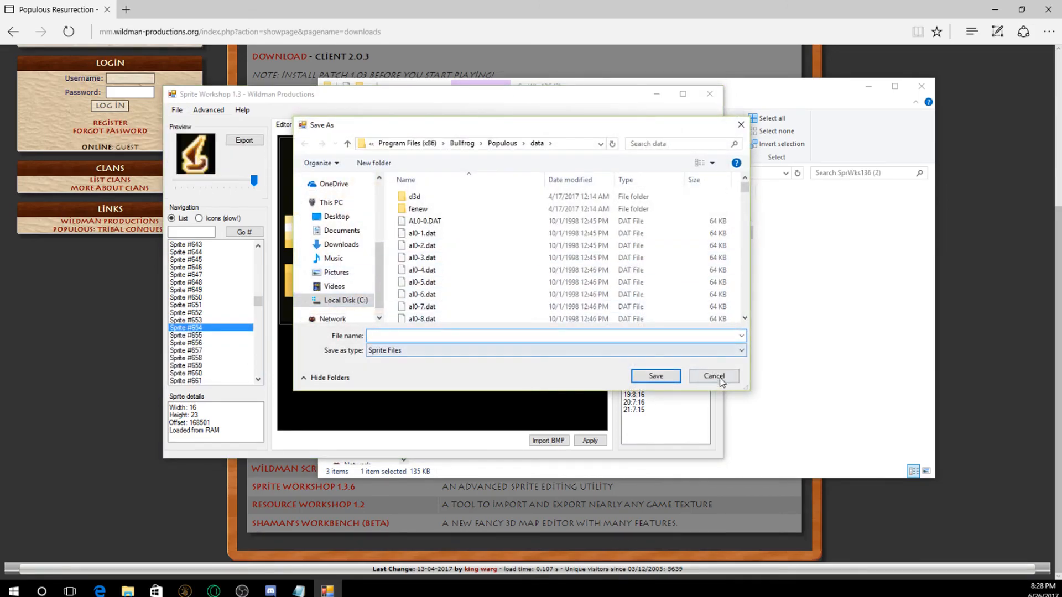
left_click(723, 378)
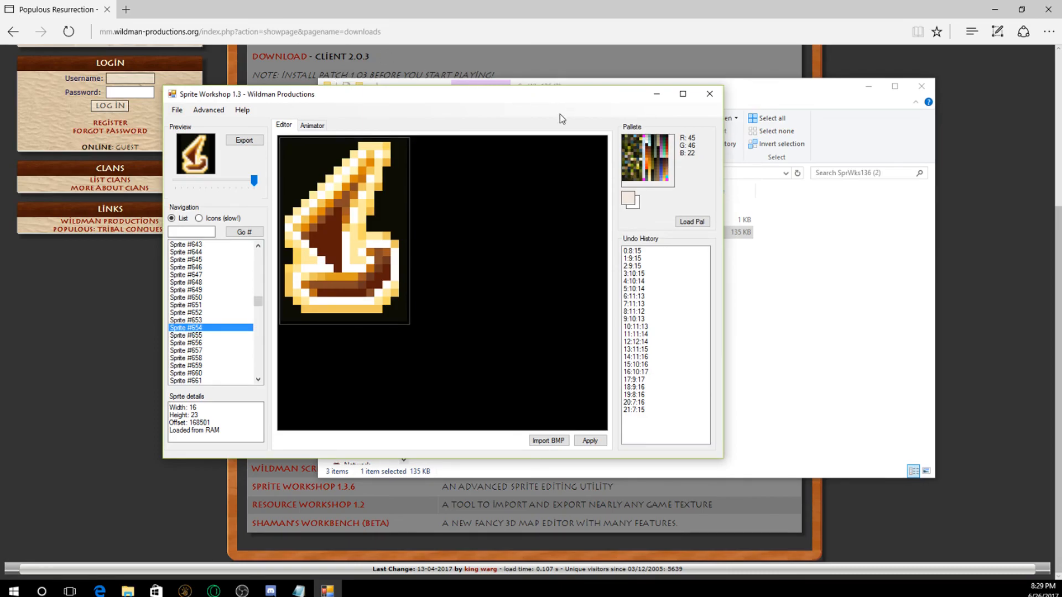
left_click(177, 110)
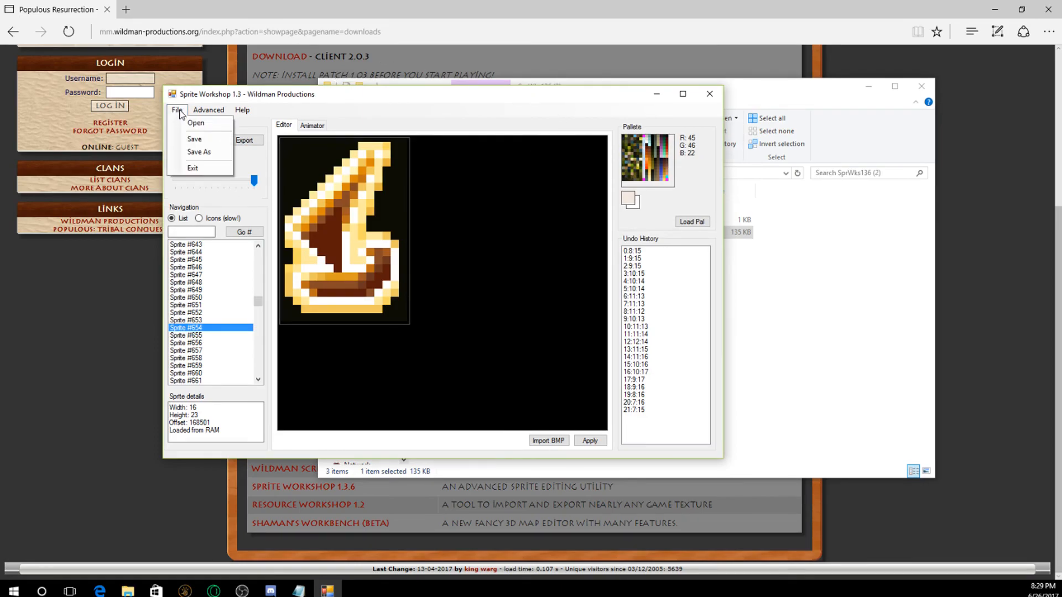
left_click(177, 110)
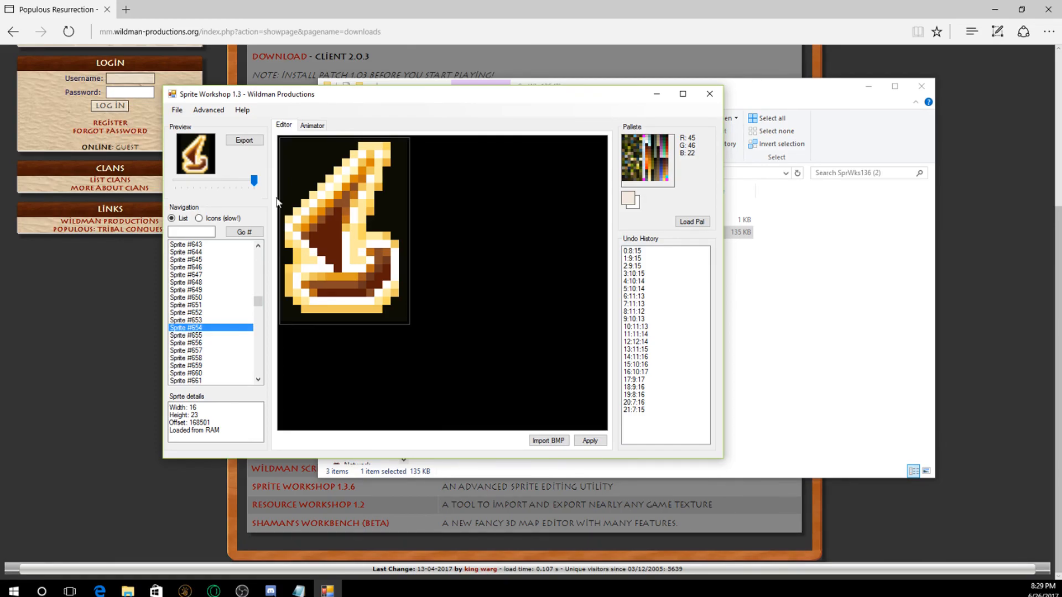
left_click(244, 591)
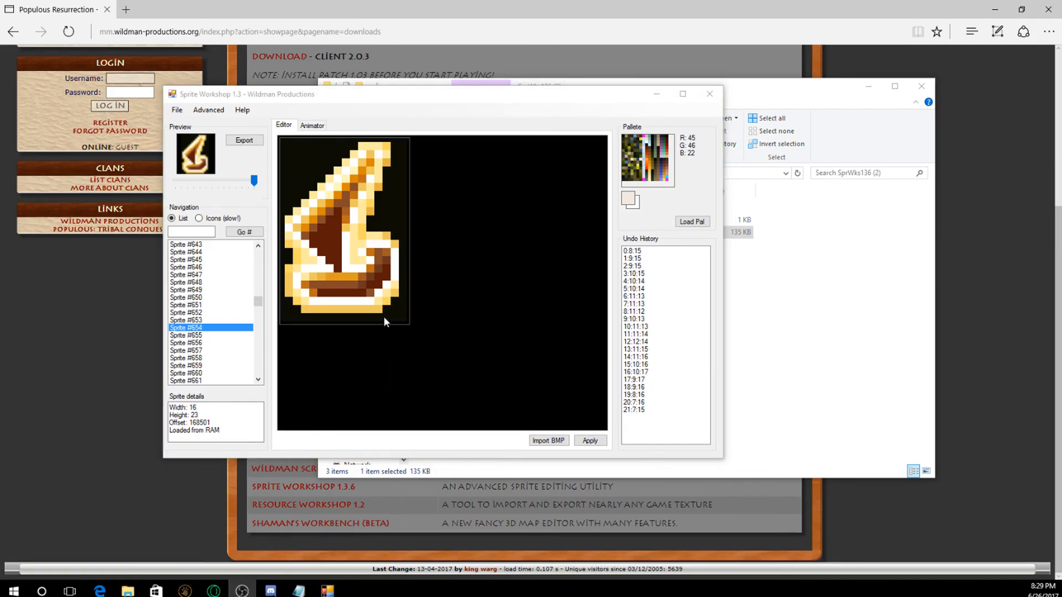